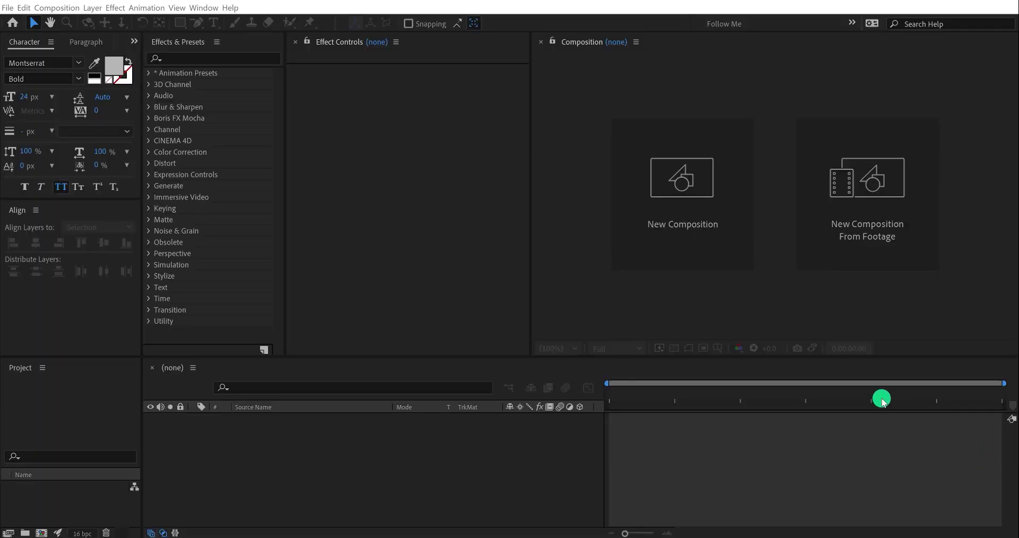
# Create a 1920×1080, 30 fps, 0:00:30:00 composition 'Electro Audio Spectrum' with black background
pyautogui.click(682, 234)
pyautogui.write('Electro Audio Spectrum')
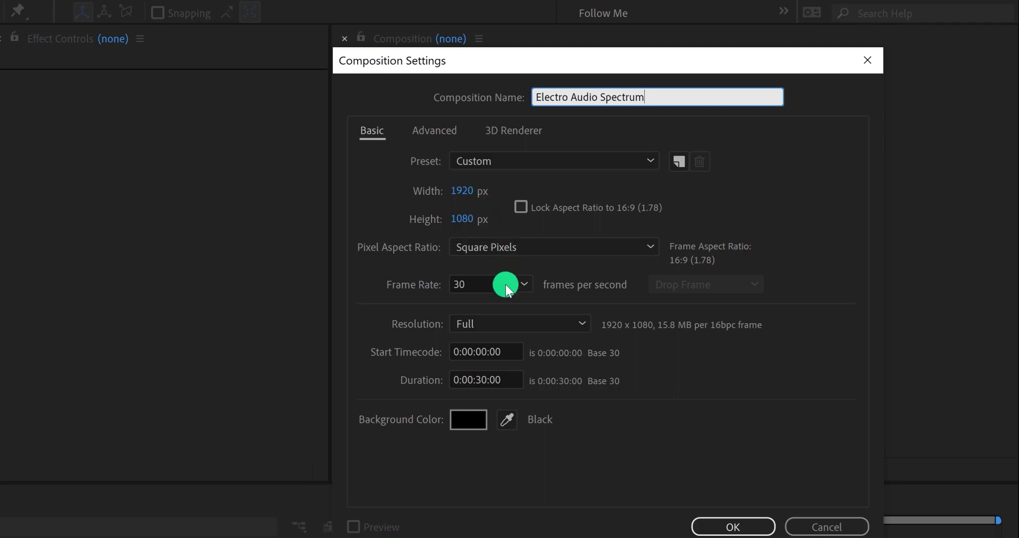
pyautogui.click(469, 380)
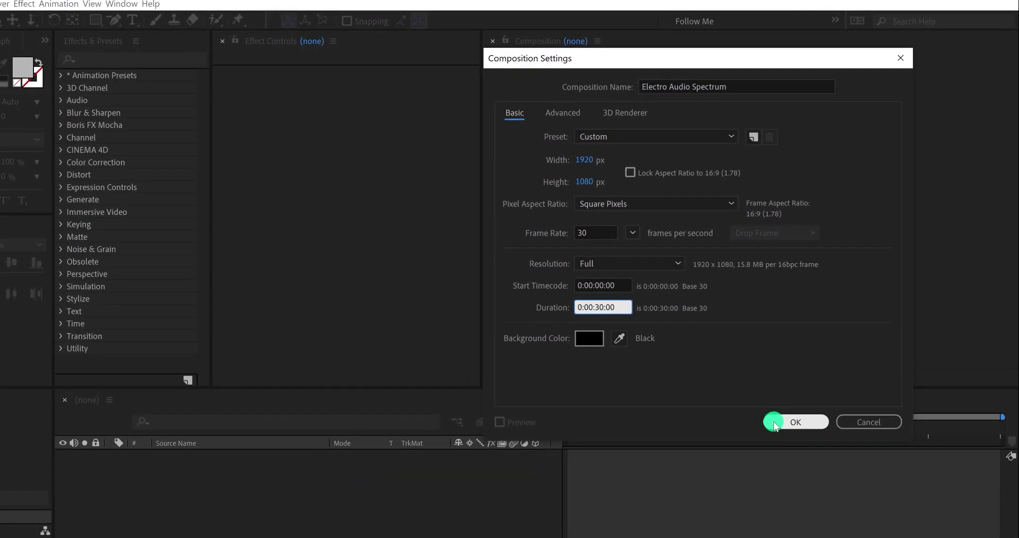
pyautogui.click(775, 423)
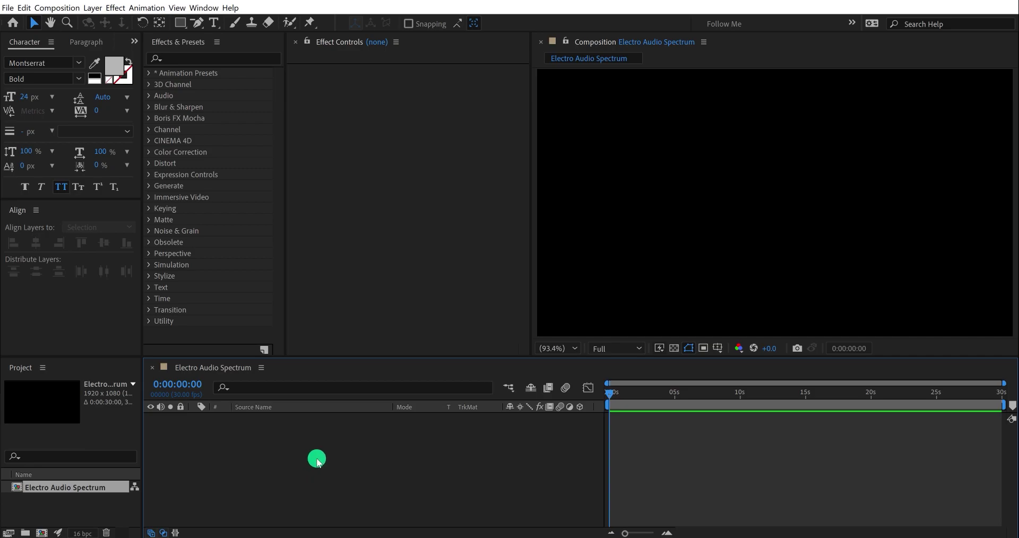
# Add Future Bass.wav to the timeline and show its waveform with LL
pyautogui.moveTo(0, 382); pyautogui.dragTo(269, 446)
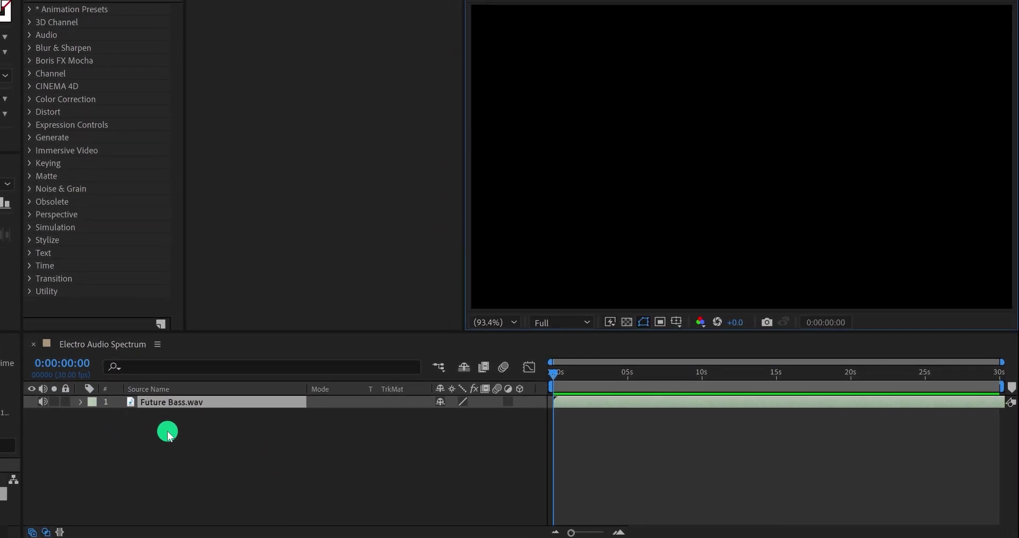
pyautogui.press('l')
pyautogui.press('l')
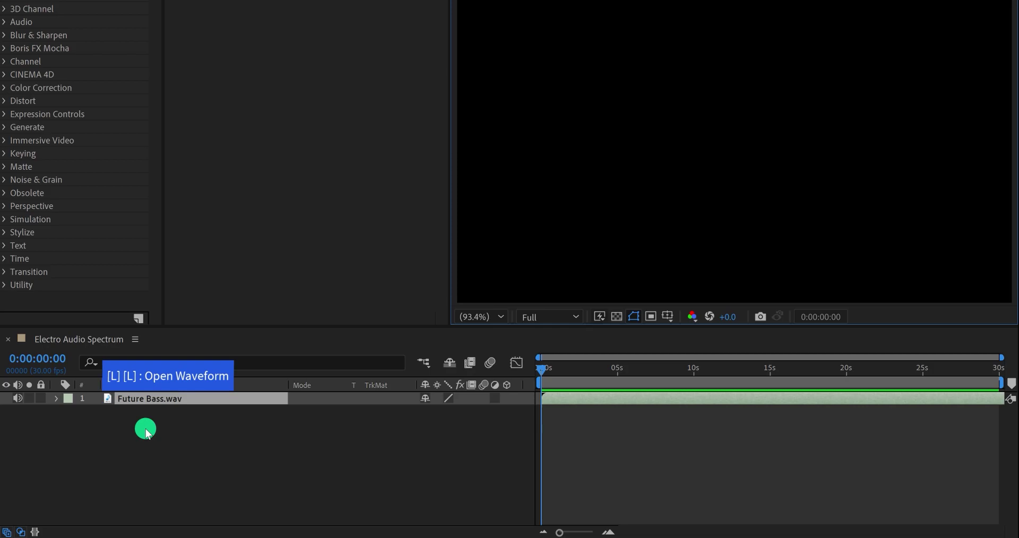
pyautogui.press('l')
pyautogui.press('l')
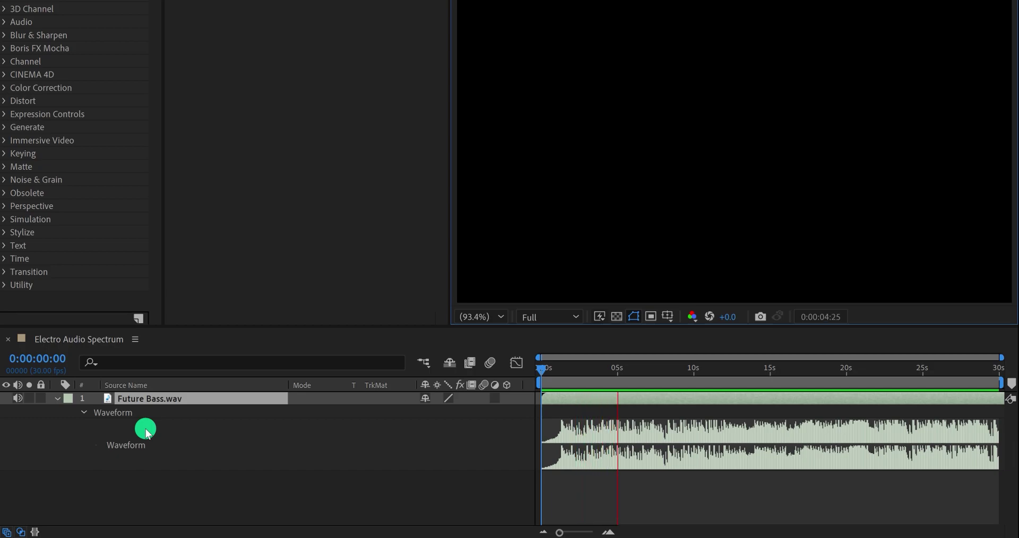
pyautogui.press('space')
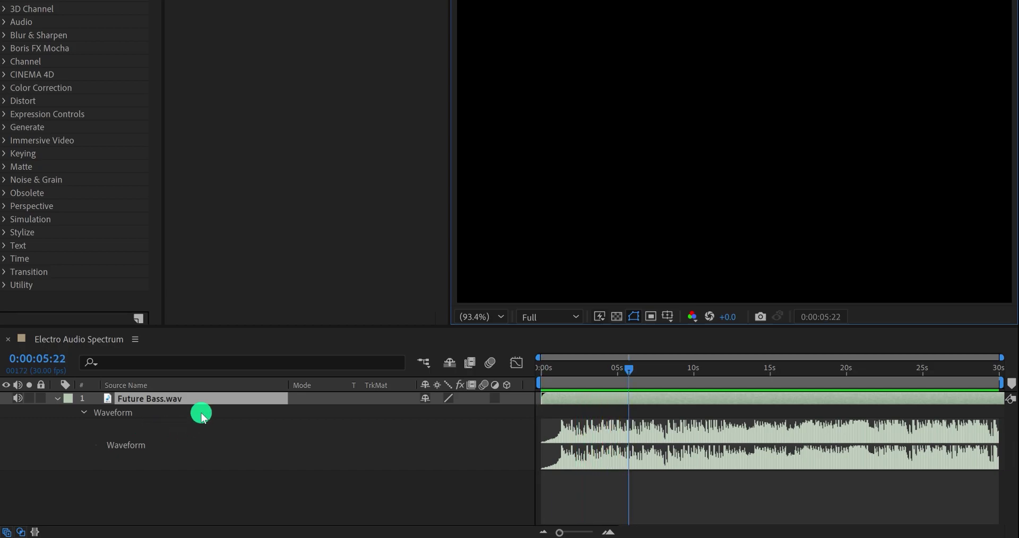
# Pre-compose the audio layer into 'Audio Comp', moving all attributes into it
pyautogui.rightClick(193, 405)
pyautogui.click(280, 340)
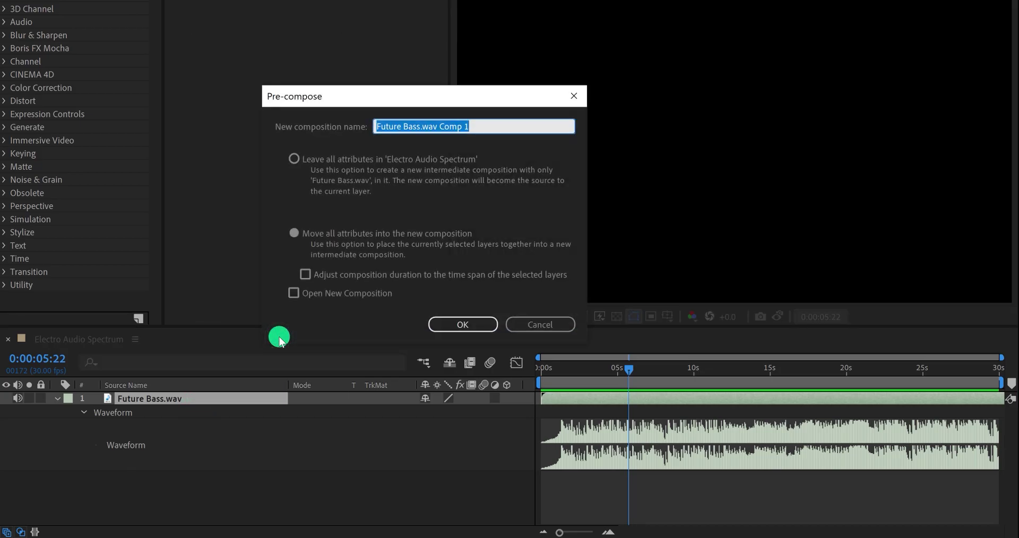
pyautogui.write('Audio Comp')
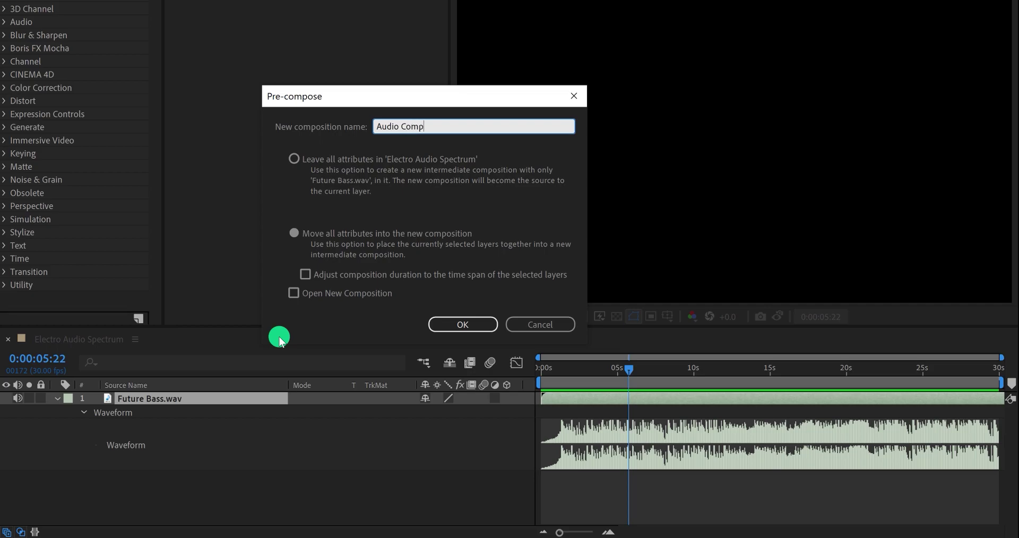
pyautogui.click(337, 234)
pyautogui.click(458, 323)
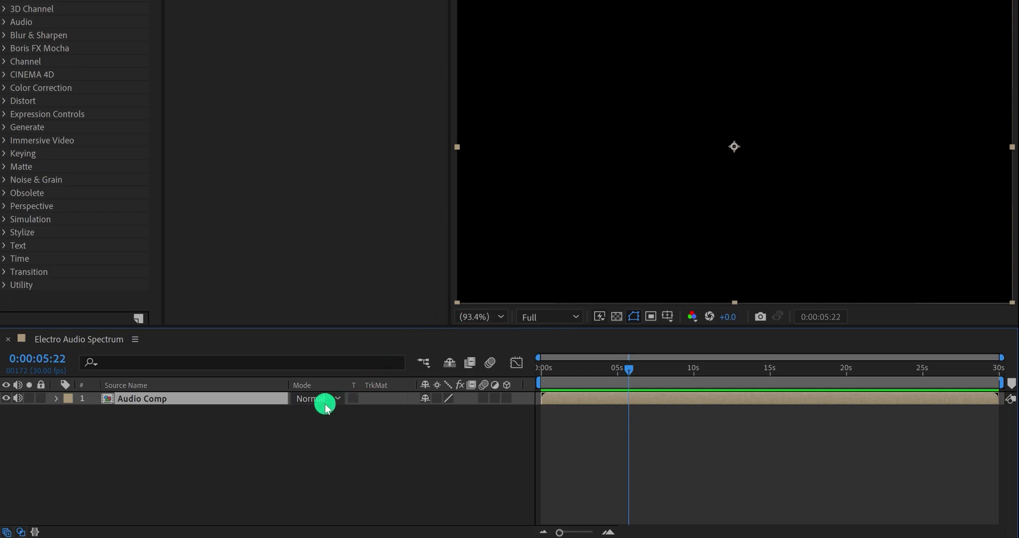
# Add a comp-size black solid named 'Audio Spectrum' to the timeline
pyautogui.rightClick(175, 444)
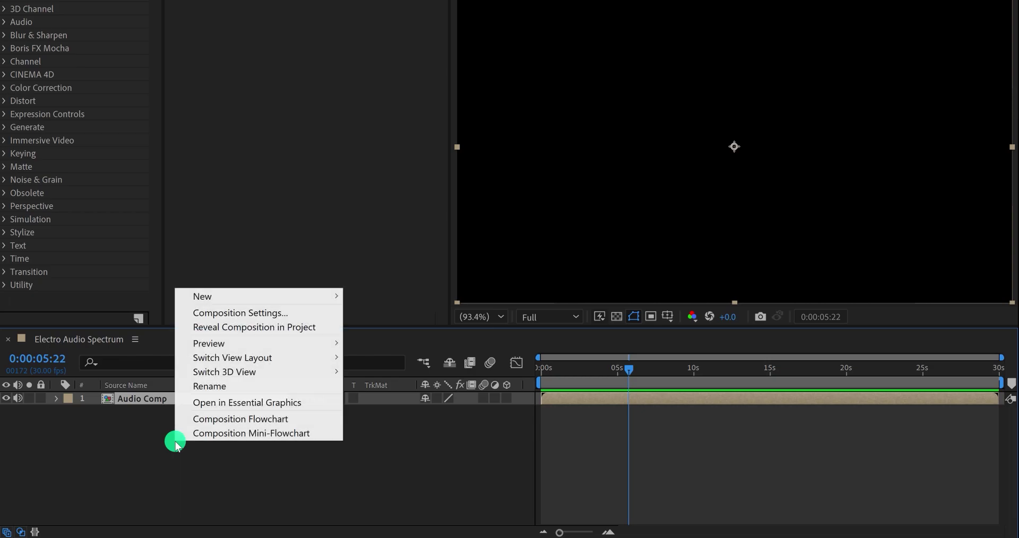
pyautogui.click(250, 295)
pyautogui.click(399, 329)
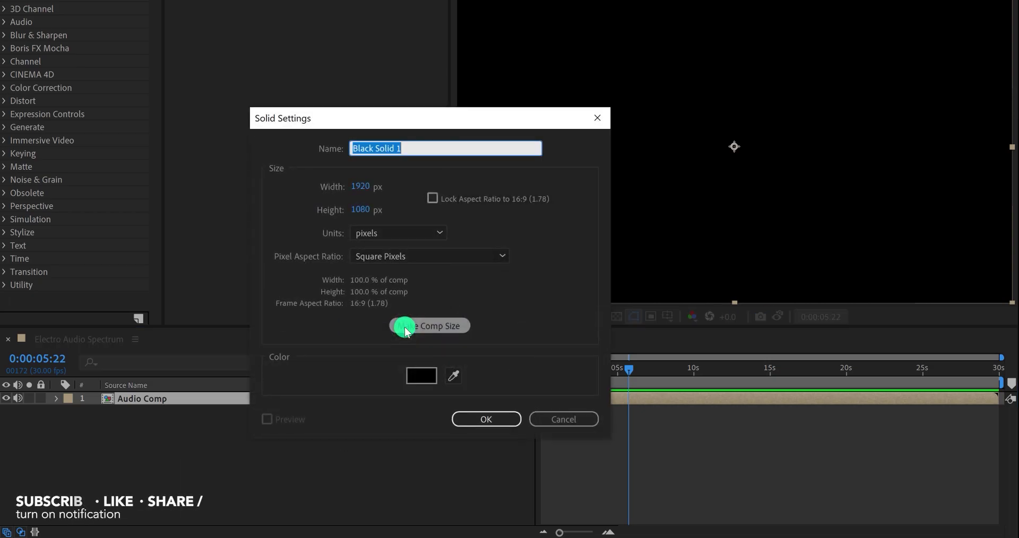
pyautogui.write('Audio Spectrum')
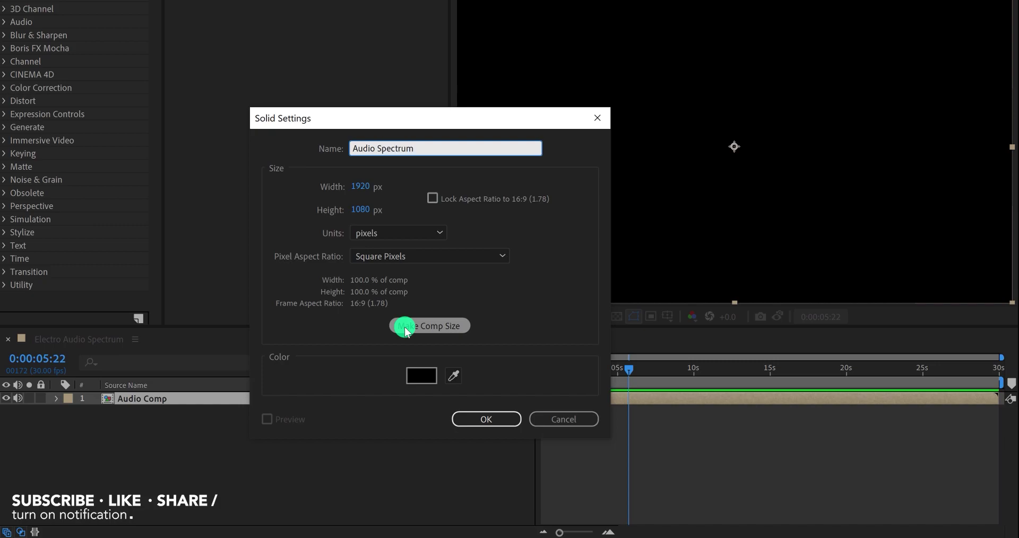
pyautogui.click(457, 418)
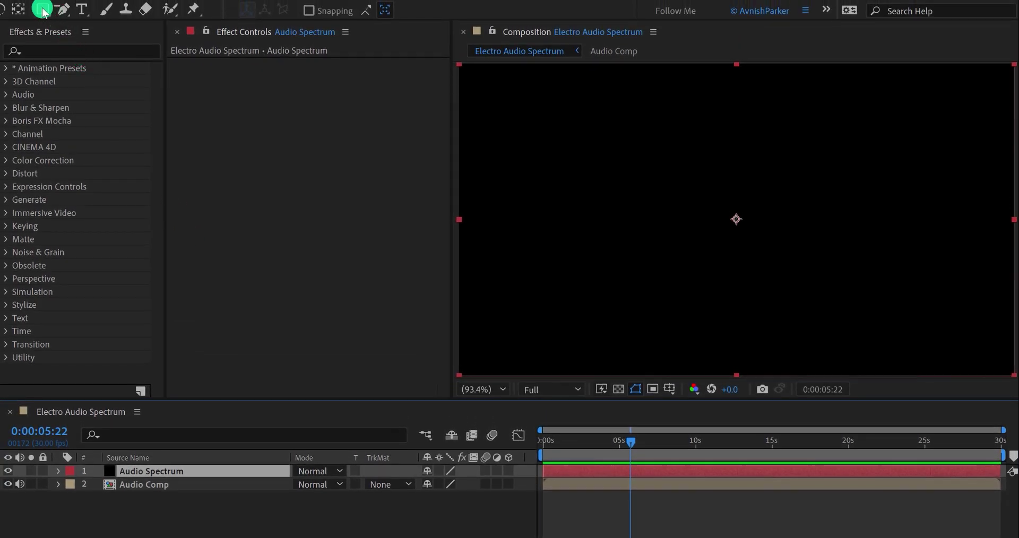
pyautogui.moveTo(43, 11); pyautogui.dragTo(153, 10)
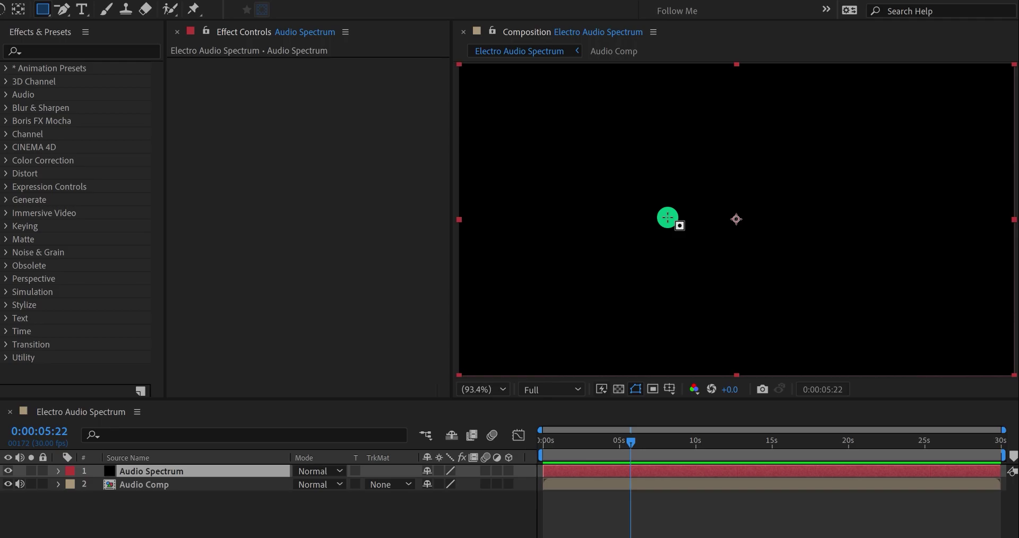
# Draw a square mask on Audio Spectrum and delete its bottom-left vertex to form a triangle
pyautogui.click(267, 475)
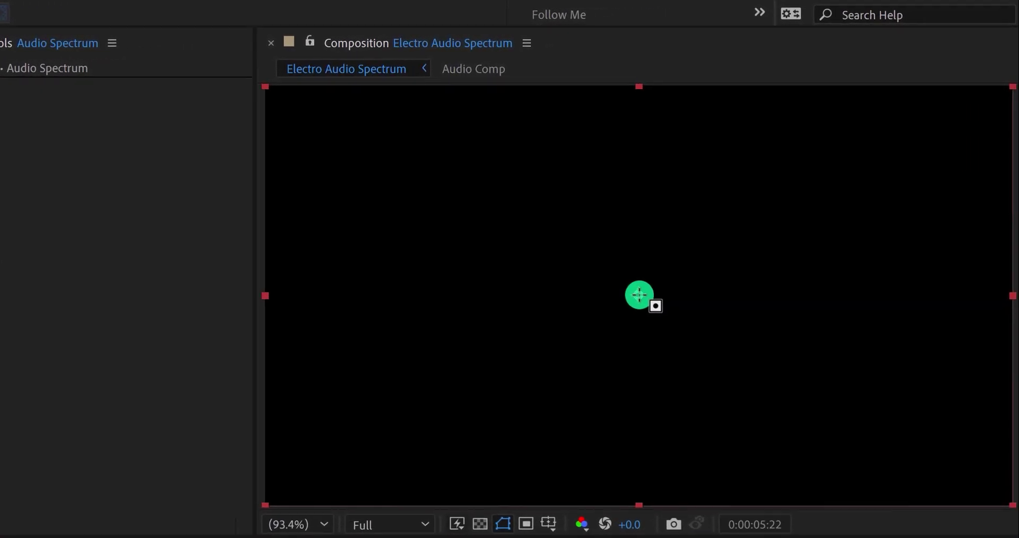
pyautogui.moveTo(638, 296); pyautogui.dragTo(705, 360)
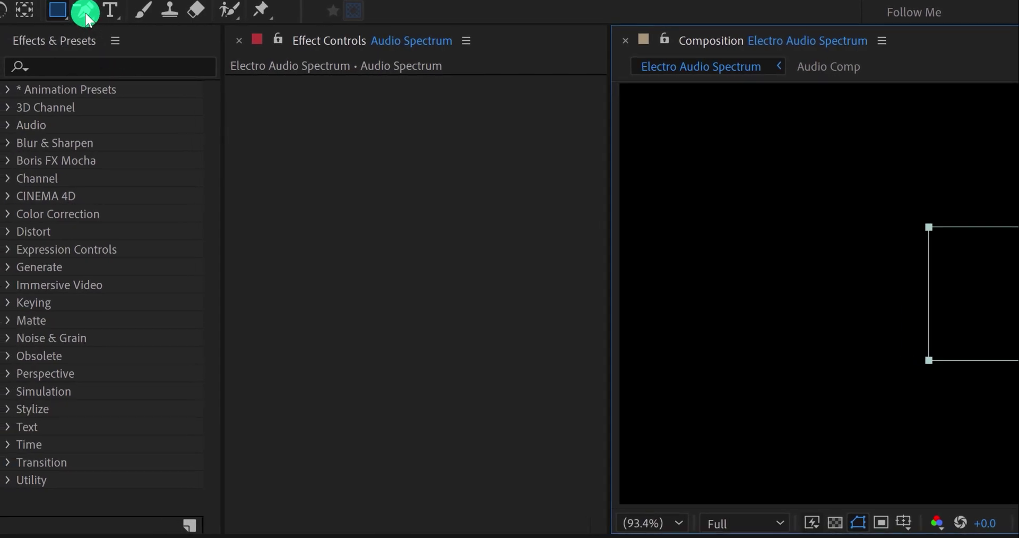
pyautogui.moveTo(86, 19); pyautogui.dragTo(253, 55)
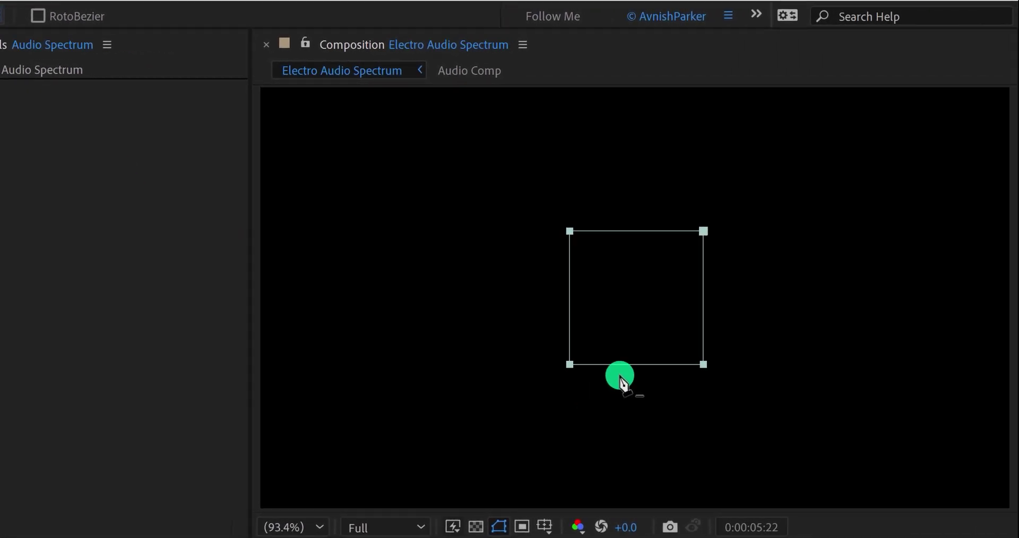
pyautogui.click(570, 365)
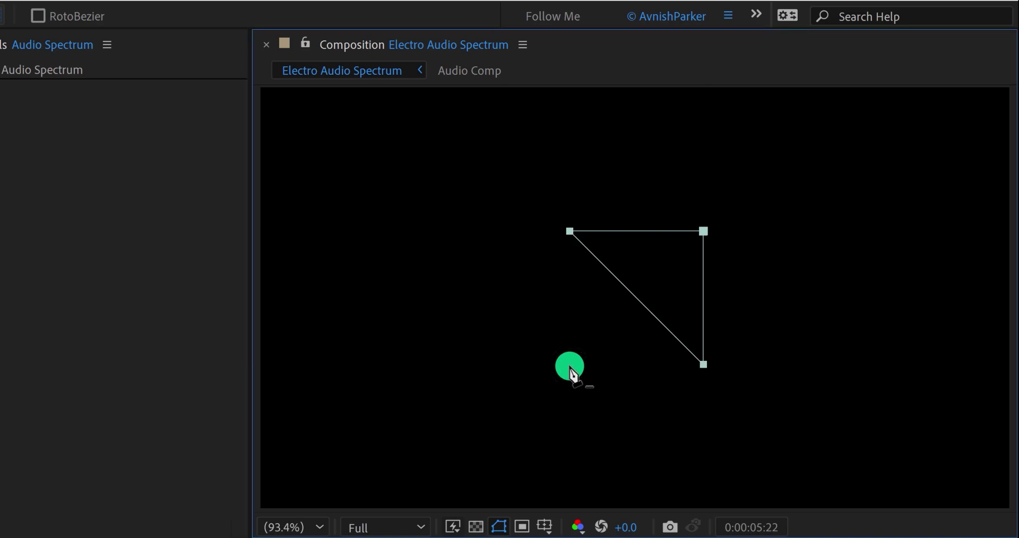
# Rotate the triangle mask 45° to point down and nudge its two top points upward
pyautogui.press('v')
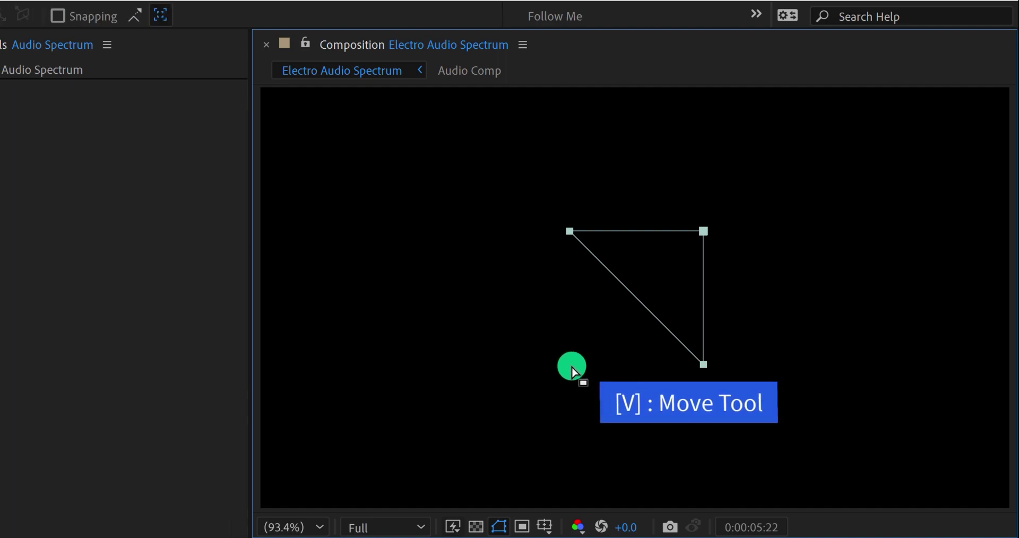
pyautogui.click(703, 366)
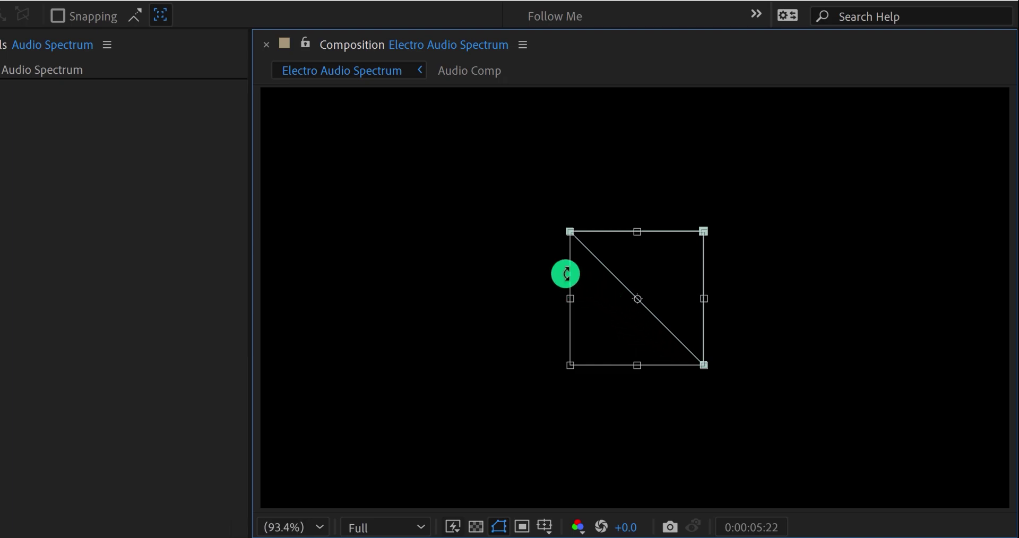
pyautogui.moveTo(539, 235); pyautogui.dragTo(648, 329)
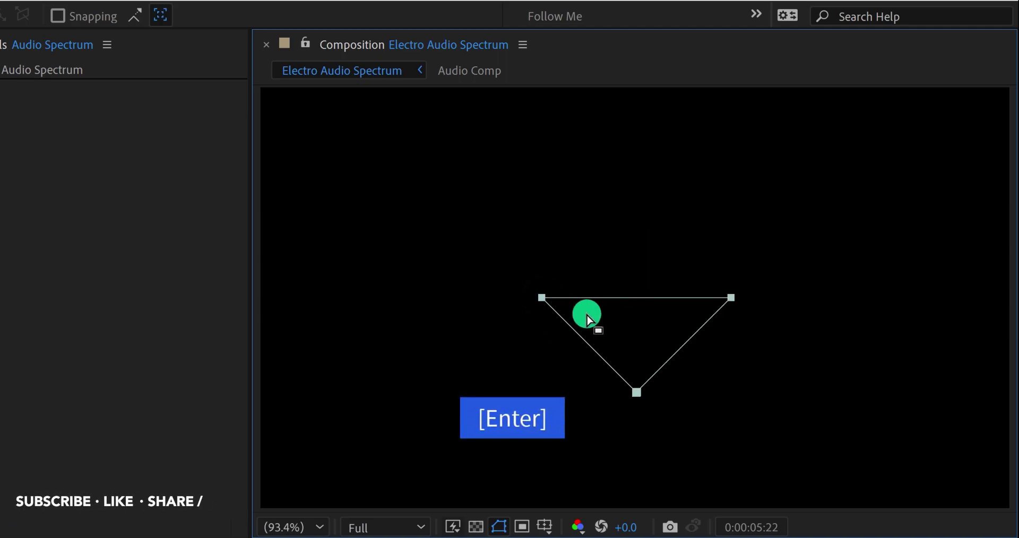
pyautogui.click(542, 299)
pyautogui.keyDown('shift'); pyautogui.click(731, 299); pyautogui.keyUp('shift')
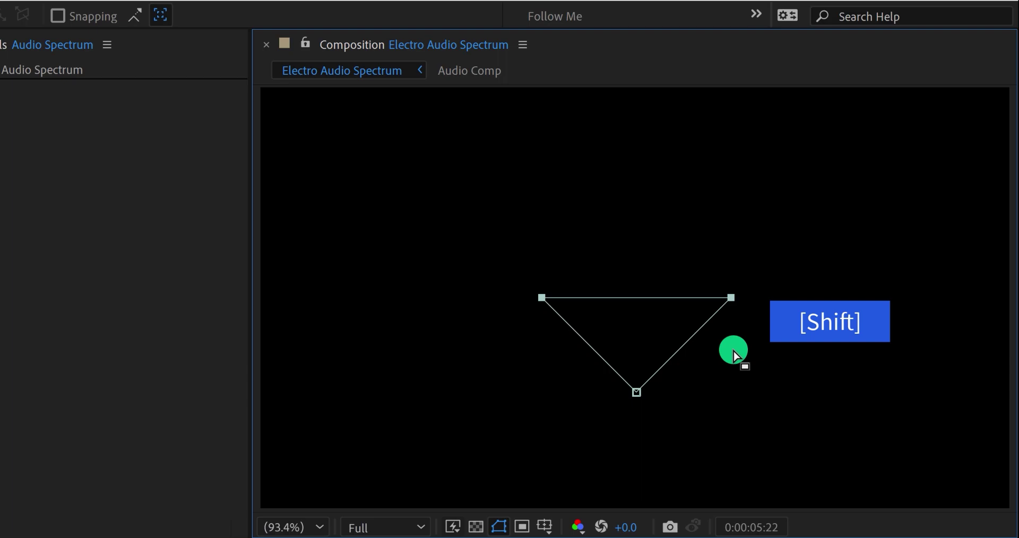
pyautogui.hotkey('shift', 'Up')
pyautogui.hotkey('shift', 'Up')
pyautogui.hotkey('shift', 'Up')
pyautogui.hotkey('shift', 'Up')
pyautogui.hotkey('shift', 'Up')
pyautogui.hotkey('shift', 'Up')
pyautogui.hotkey('shift', 'Up')
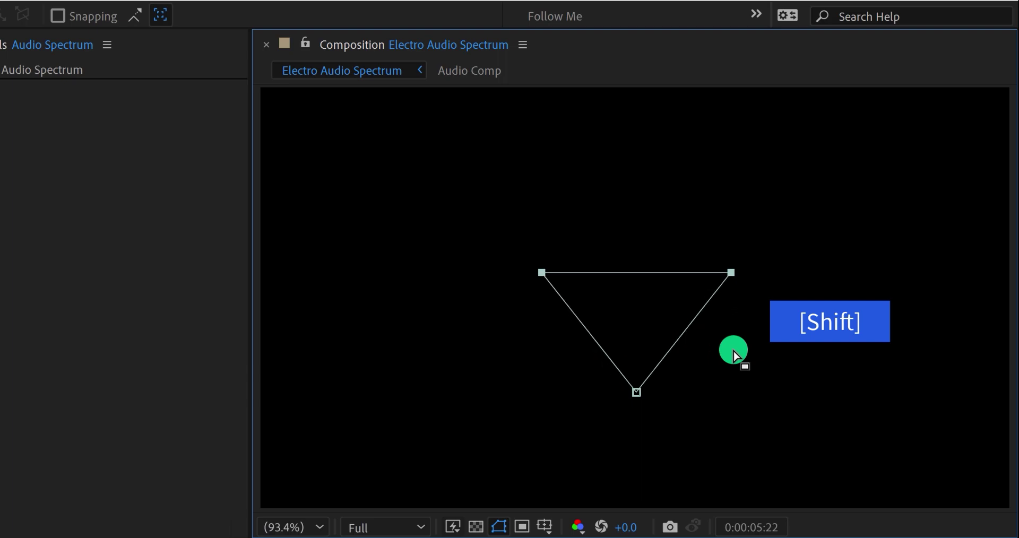
pyautogui.hotkey('shift', 'Up')
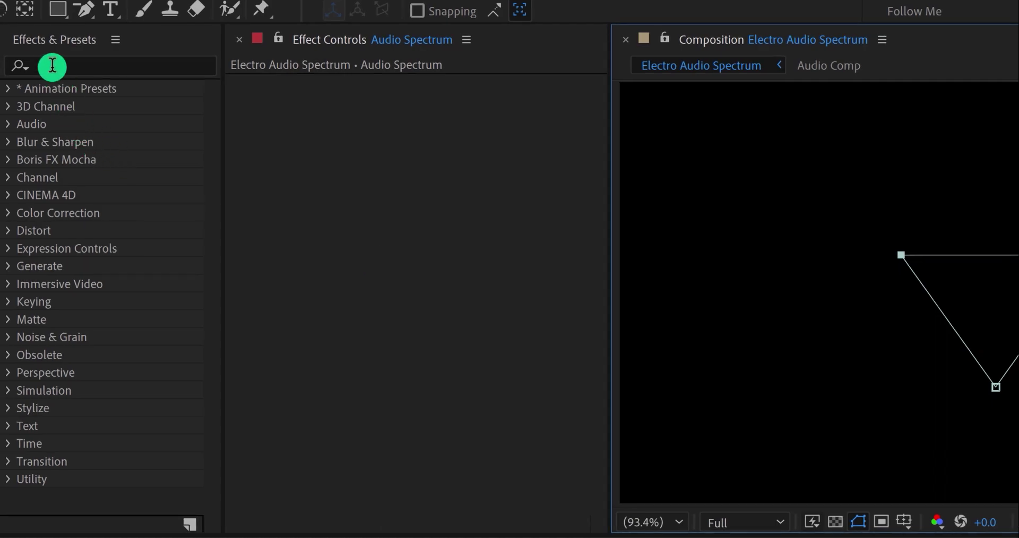
# Apply the Audio Spectrum effect to the Audio Spectrum solid
pyautogui.click(52, 64)
pyautogui.write('au')
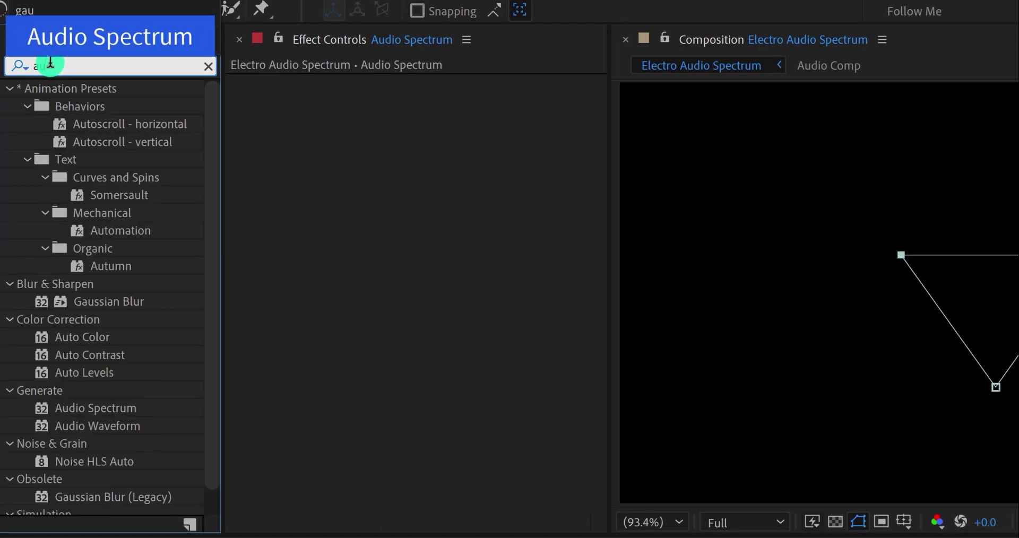
pyautogui.write('dio')
pyautogui.moveTo(80, 109); pyautogui.dragTo(300, 125)
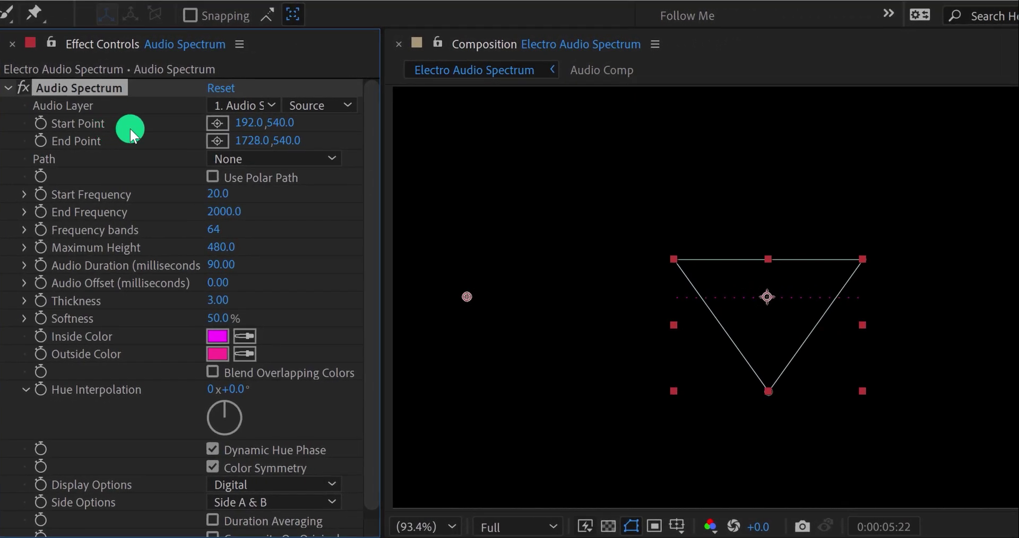
# Set Audio Layer to Audio Comp and Path to Mask 1, hiding the mask outline
pyautogui.click(241, 105)
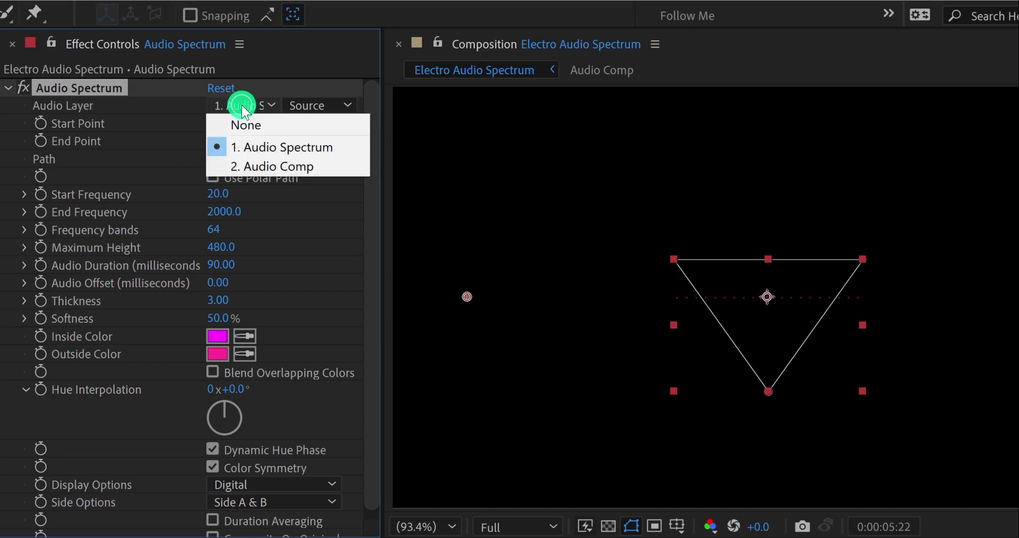
pyautogui.click(323, 166)
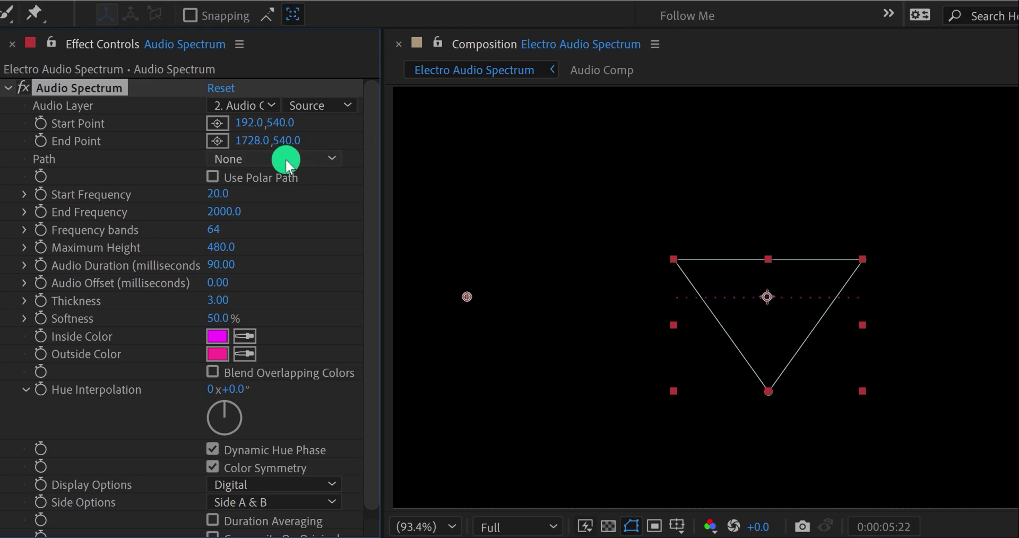
pyautogui.click(253, 159)
pyautogui.click(286, 200)
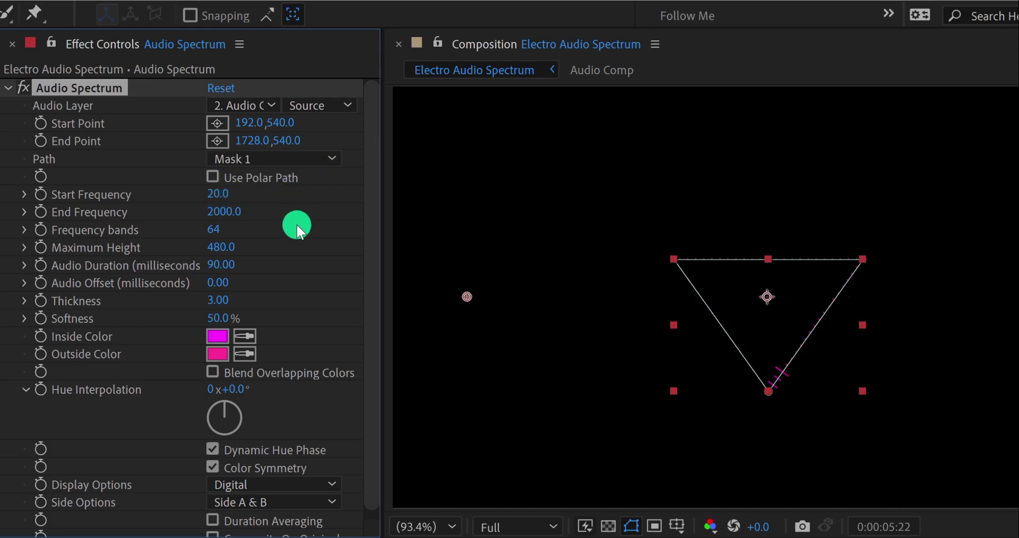
pyautogui.click(629, 527)
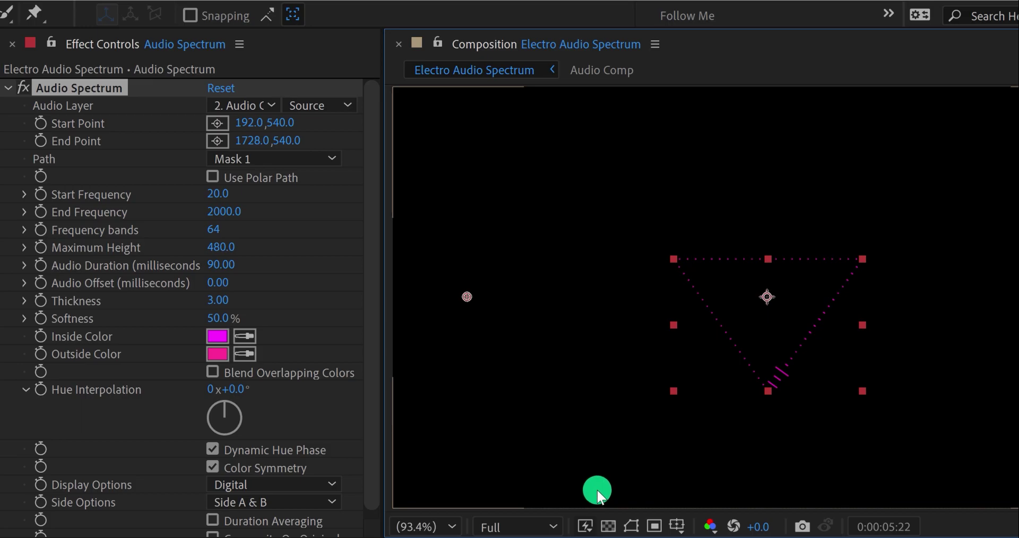
# Set the spectrum's Start Frequency to 1, End Frequency to 500 and Frequency bands to 100
pyautogui.press('KP_0')
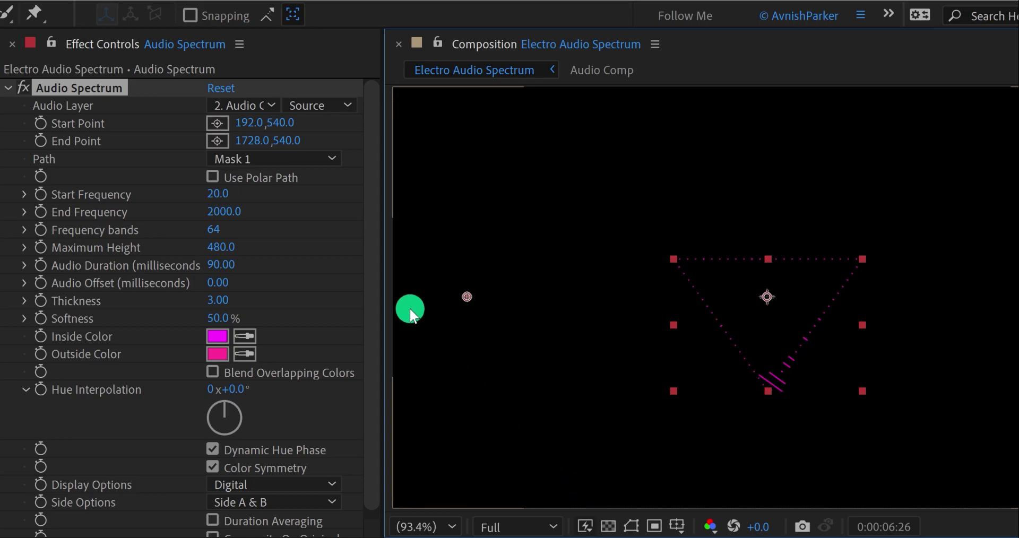
pyautogui.click(220, 195)
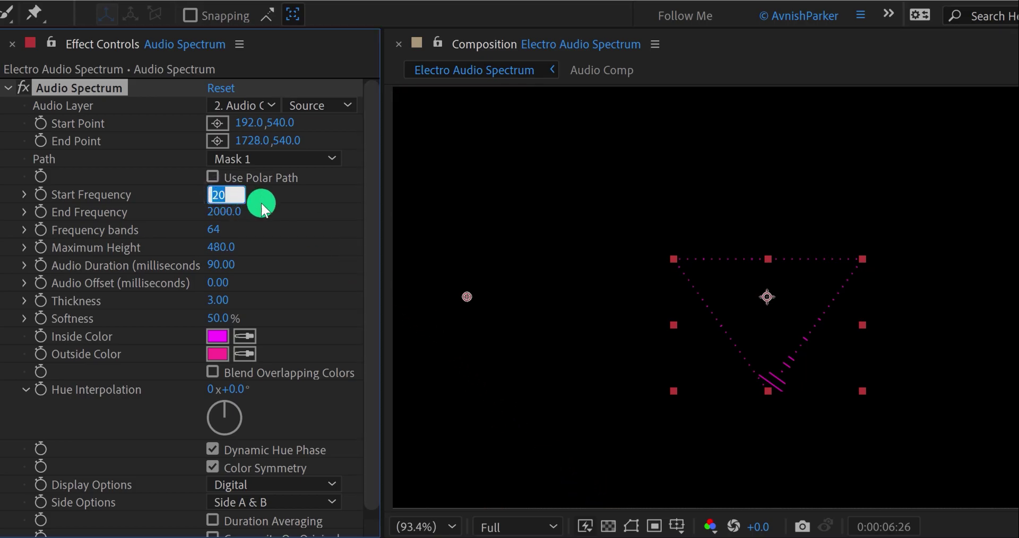
pyautogui.write('1')
pyautogui.press('Tab')
pyautogui.write('500')
pyautogui.press('Return')
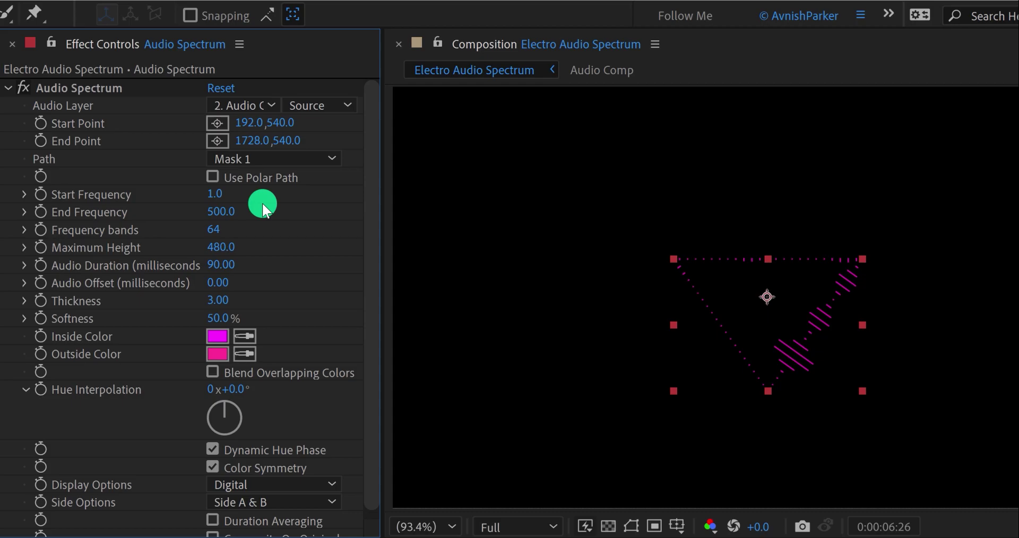
pyautogui.click(214, 231)
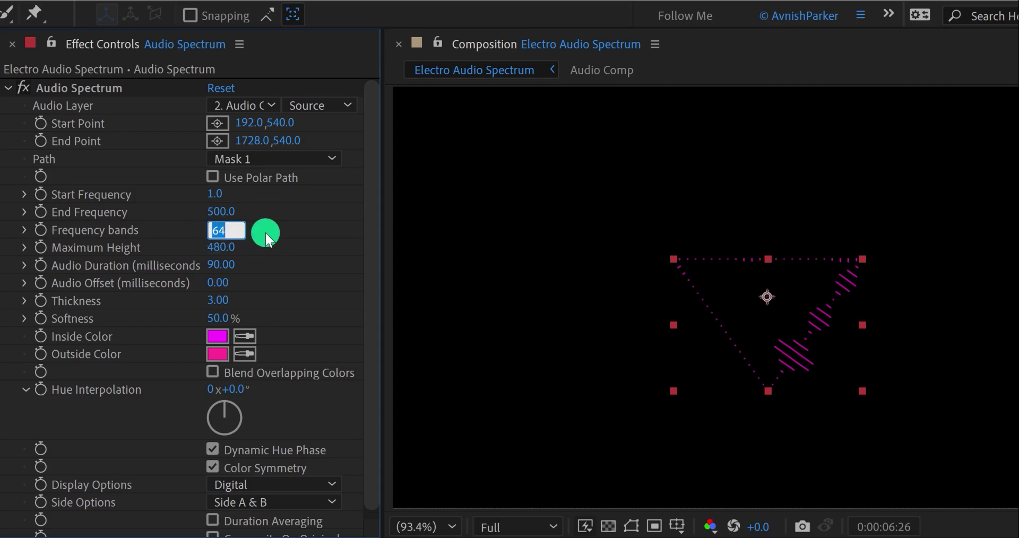
pyautogui.write('100')
pyautogui.press('Return')
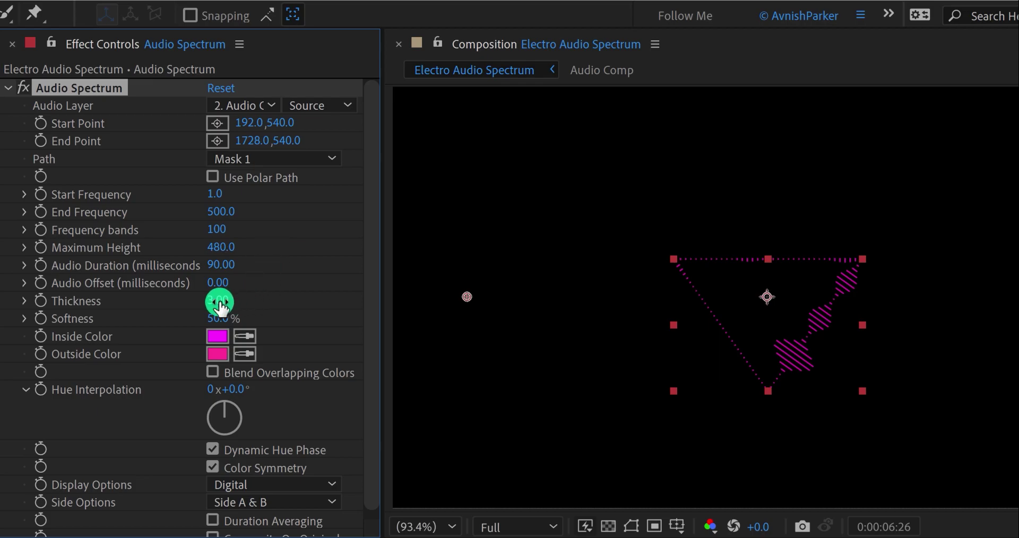
# Set the spectrum Thickness to 2 and Softness to 0%
pyautogui.click(217, 300)
pyautogui.write('2')
pyautogui.press('Return')
pyautogui.click(224, 319)
pyautogui.write('0')
pyautogui.press('Return')
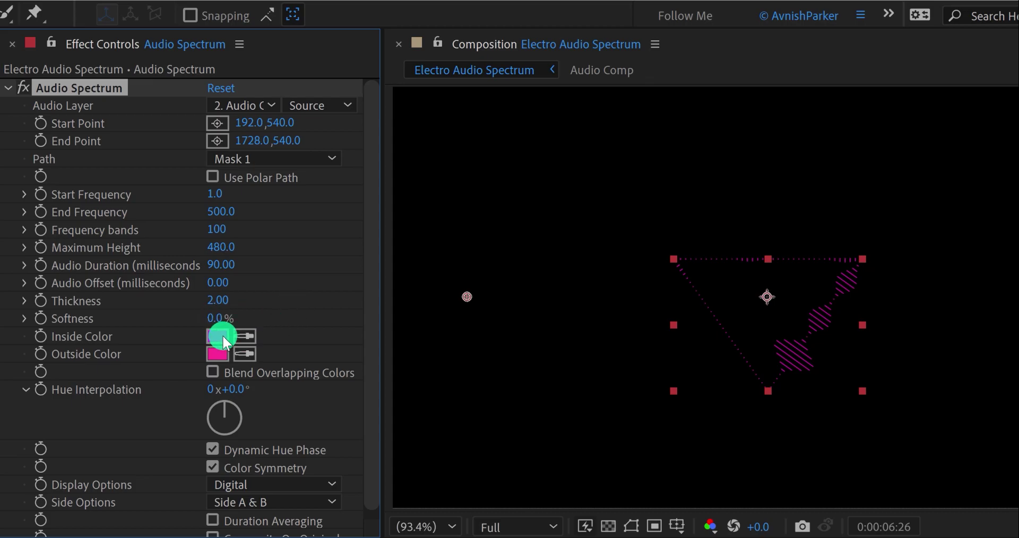
# Make both Inside Color and Outside Color pure white
pyautogui.click(217, 337)
pyautogui.moveTo(453, 336); pyautogui.dragTo(439, 314)
pyautogui.click(872, 324)
pyautogui.click(249, 359)
pyautogui.click(217, 336)
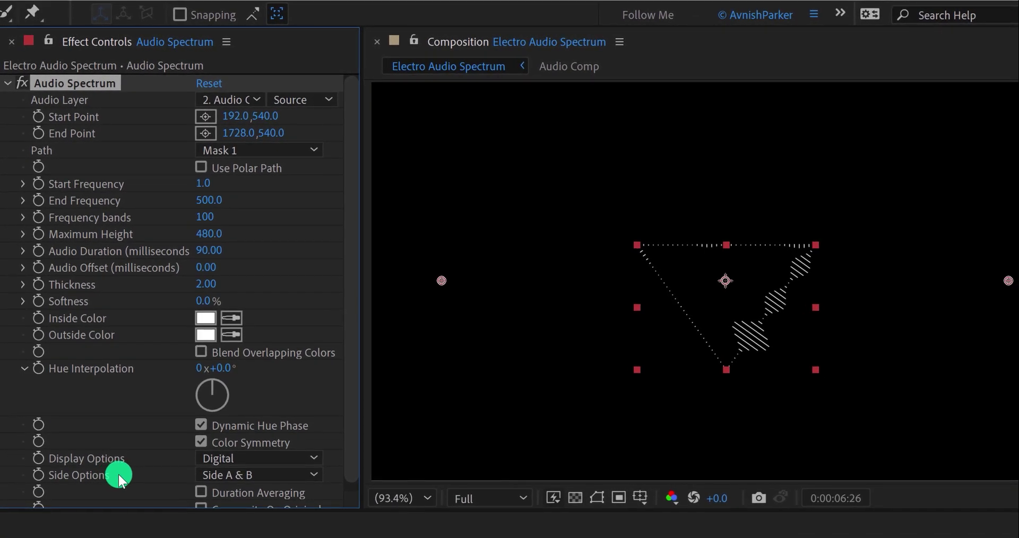
# Set Side Options to Side B
pyautogui.click(252, 474)
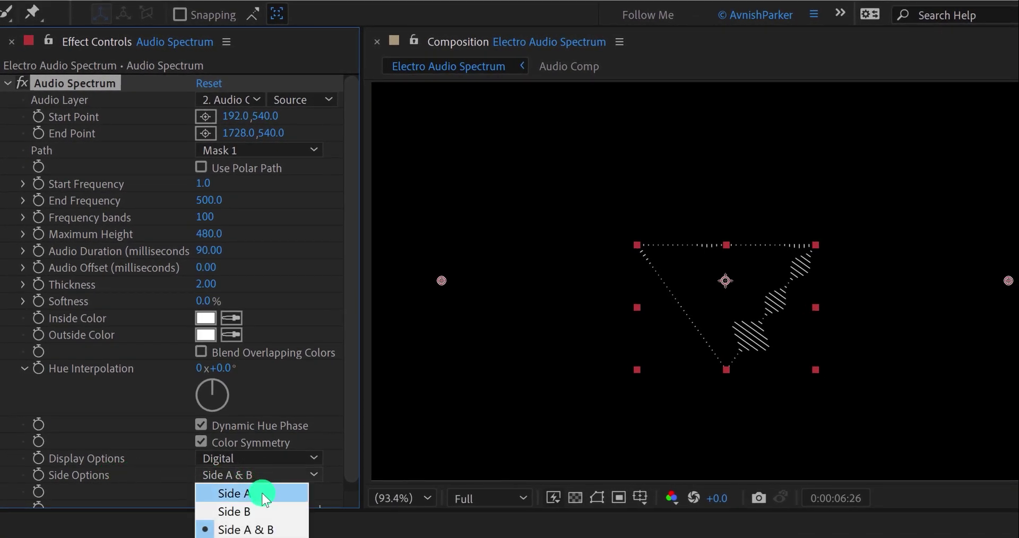
pyautogui.click(262, 494)
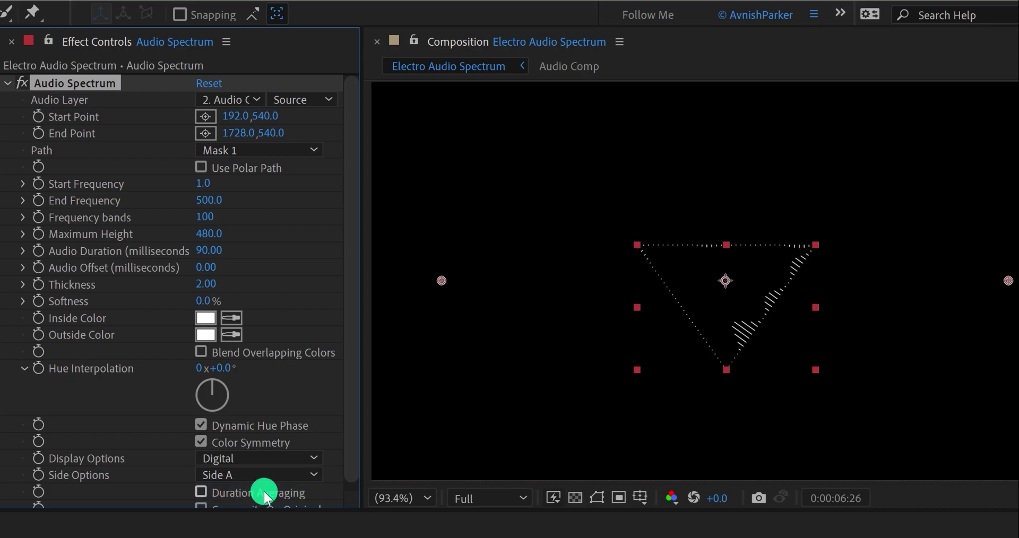
pyautogui.click(262, 476)
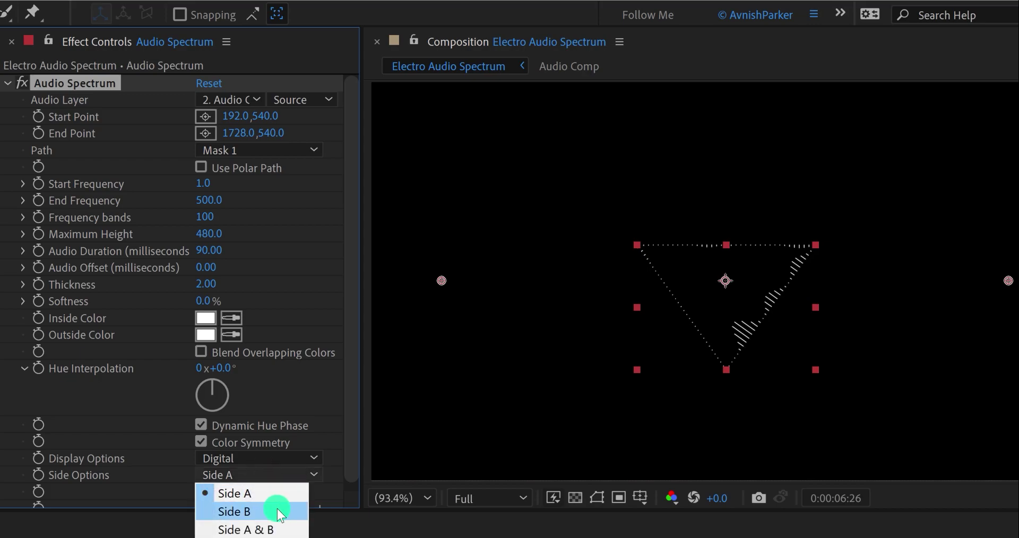
pyautogui.click(278, 511)
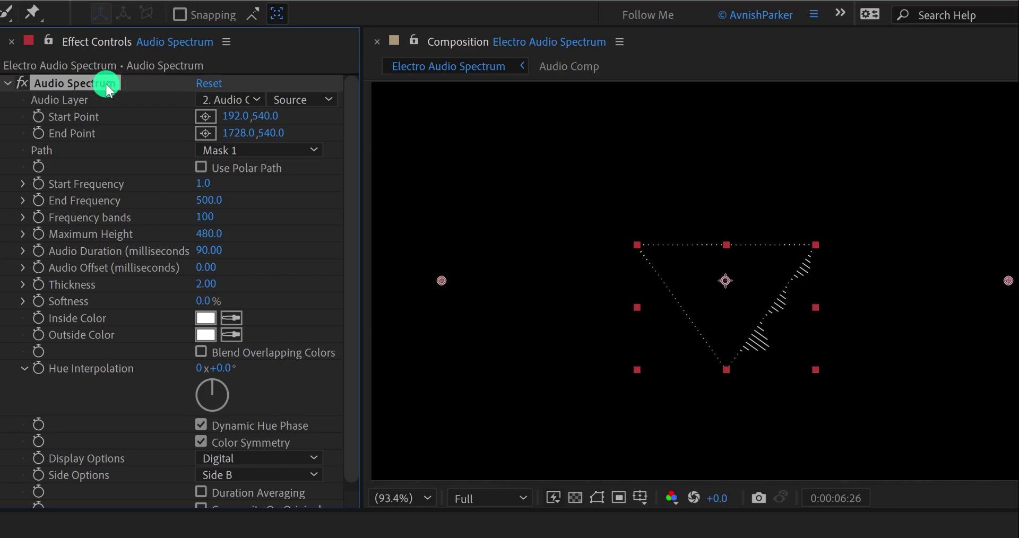
# Duplicate the Audio Spectrum effect and set the copy's Display Options to Analog lines
pyautogui.hotkey('ctrl', 'd')
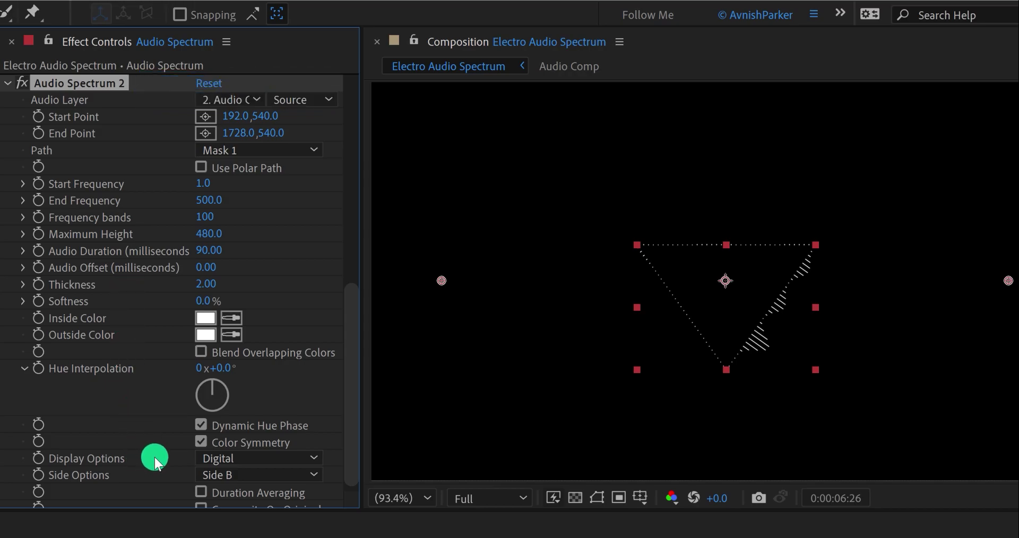
pyautogui.click(251, 460)
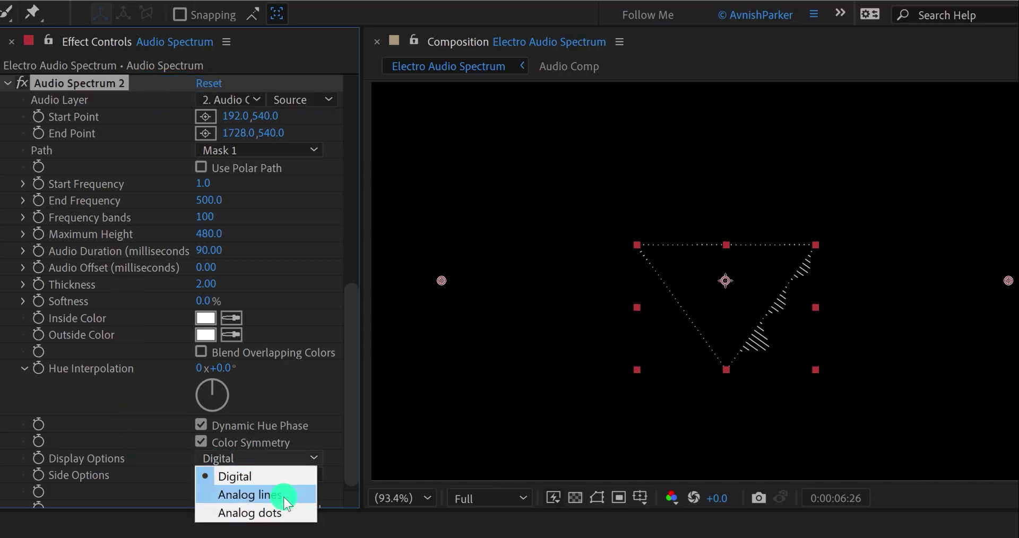
pyautogui.click(285, 498)
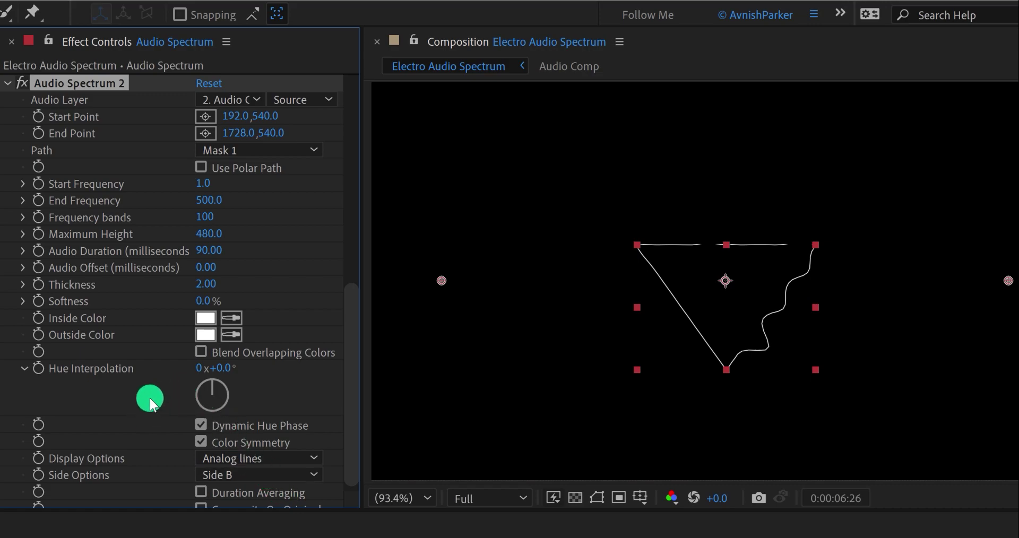
# Enable Composite On Original on both Audio Spectrum effects
pyautogui.scroll(-1, 150, 398)
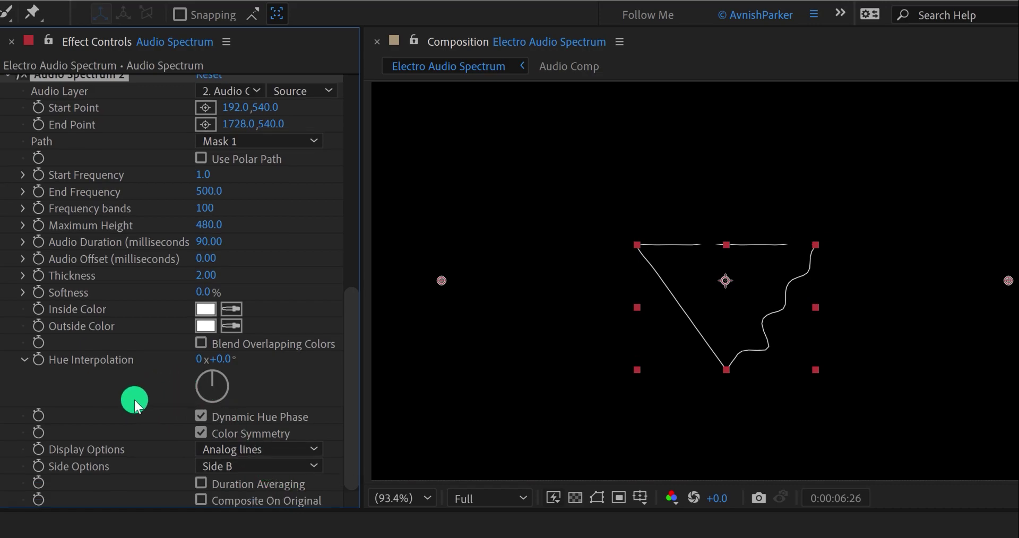
pyautogui.click(233, 504)
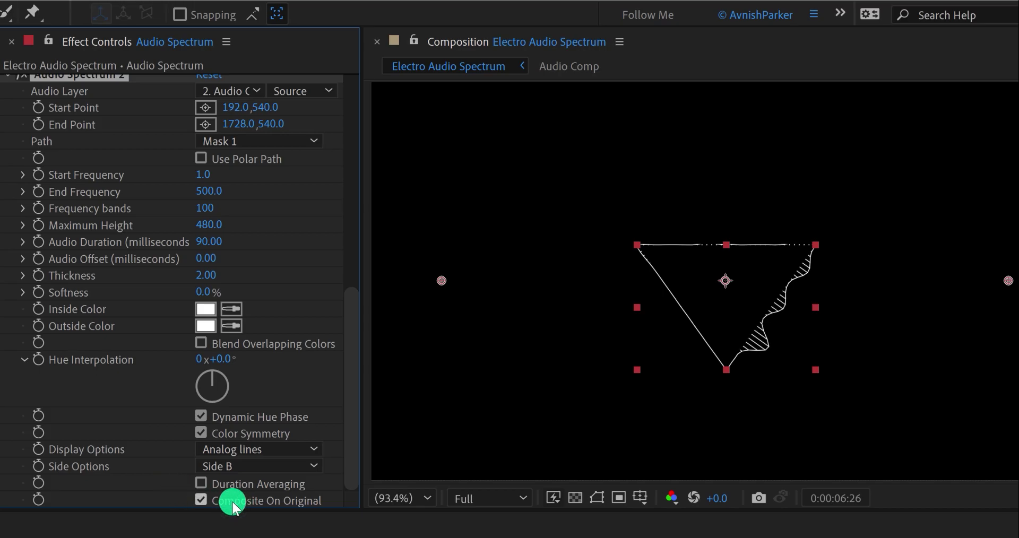
pyautogui.scroll(5, 149, 382)
pyautogui.scroll(8, 54, 233)
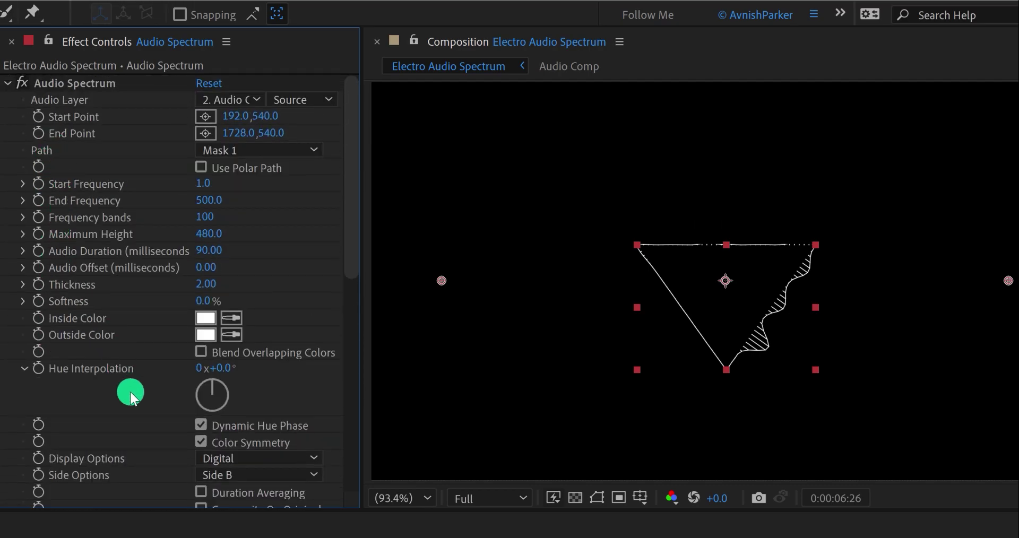
pyautogui.scroll(-1, 130, 392)
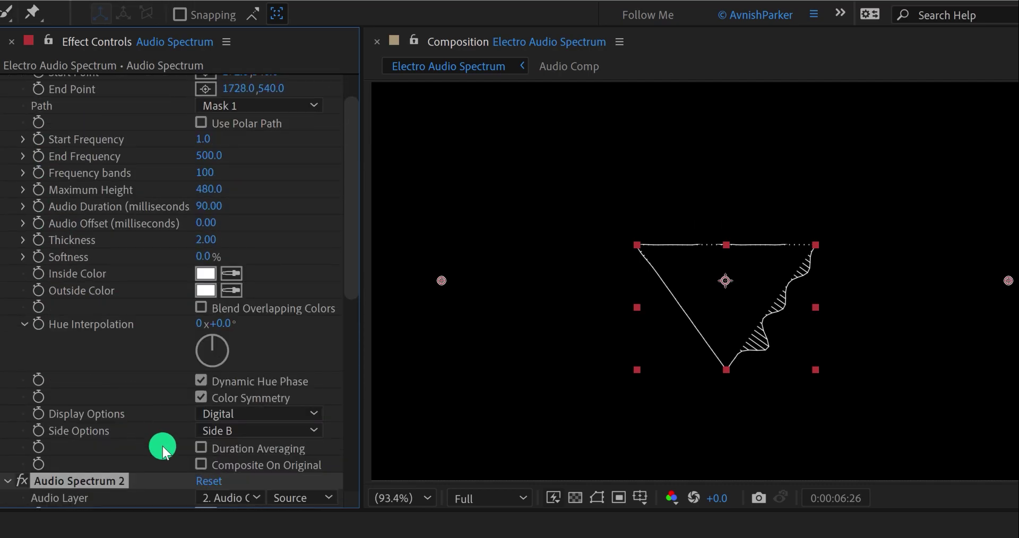
pyautogui.click(233, 468)
pyautogui.scroll(-9, 126, 407)
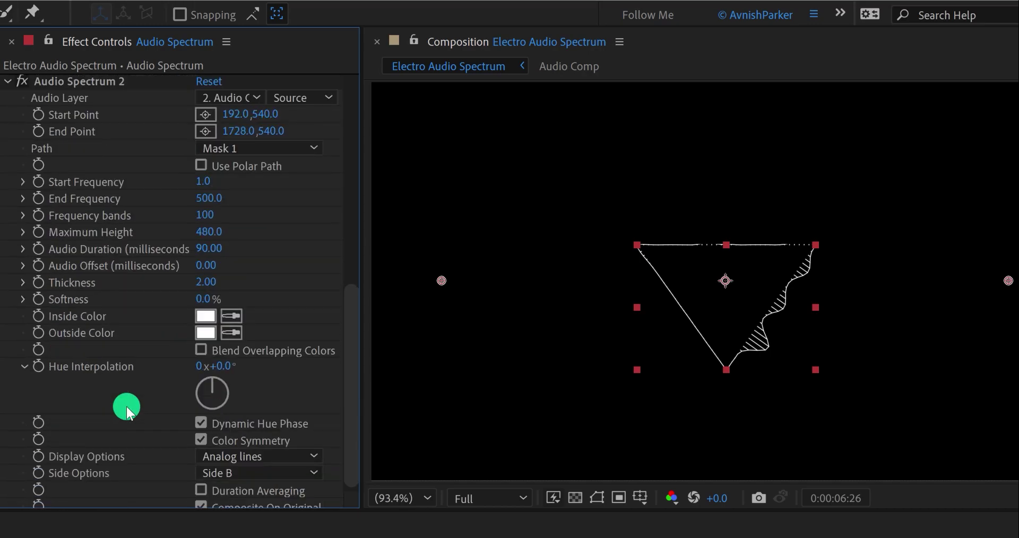
pyautogui.scroll(-1, 128, 413)
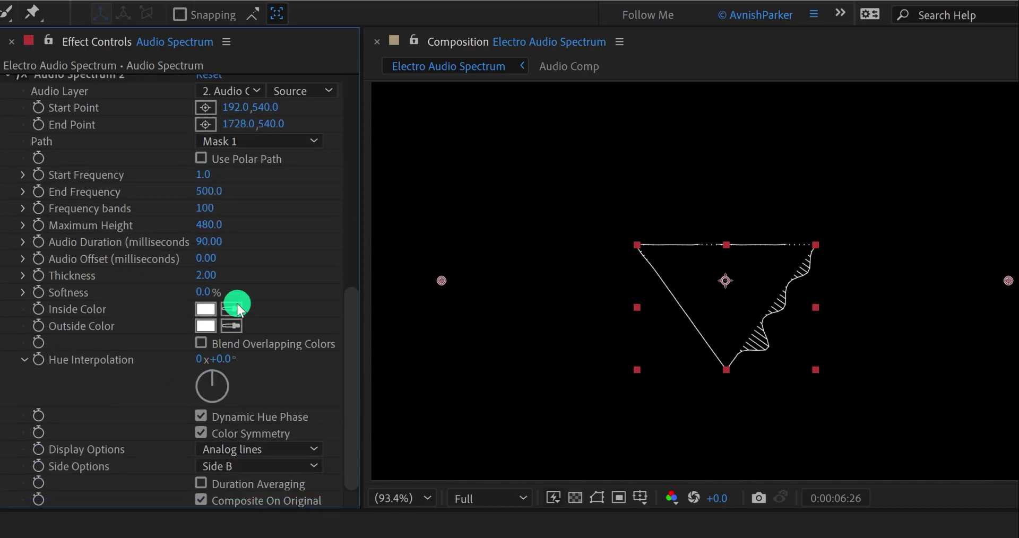
# Set Audio Spectrum 2's Thickness to 1
pyautogui.click(247, 276)
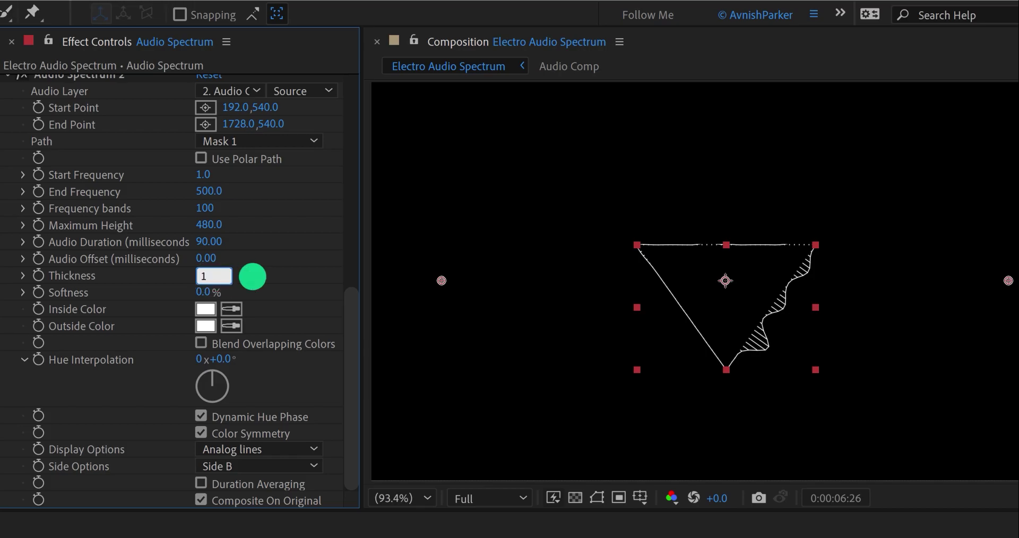
pyautogui.write('1')
pyautogui.press('Return')
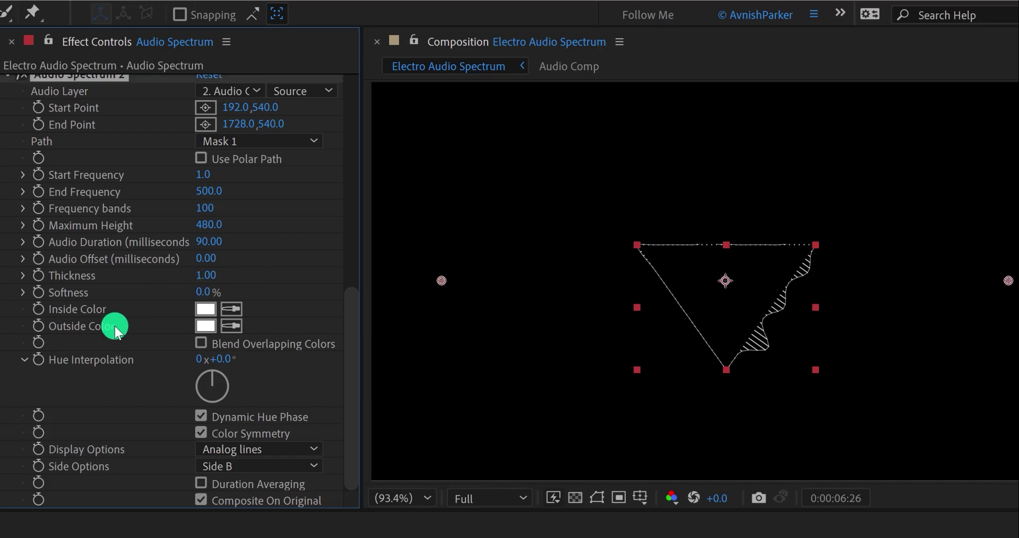
# Duplicate into Audio Spectrum 3, drawn as Analog dots with Maximum Height raised to 680
pyautogui.scroll(2, 111, 327)
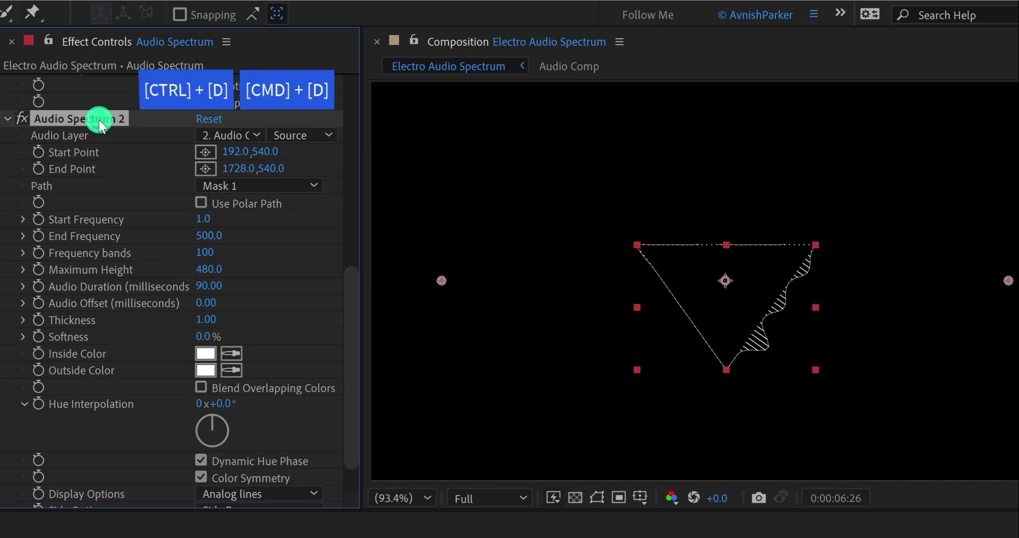
pyautogui.hotkey('ctrl', 'd')
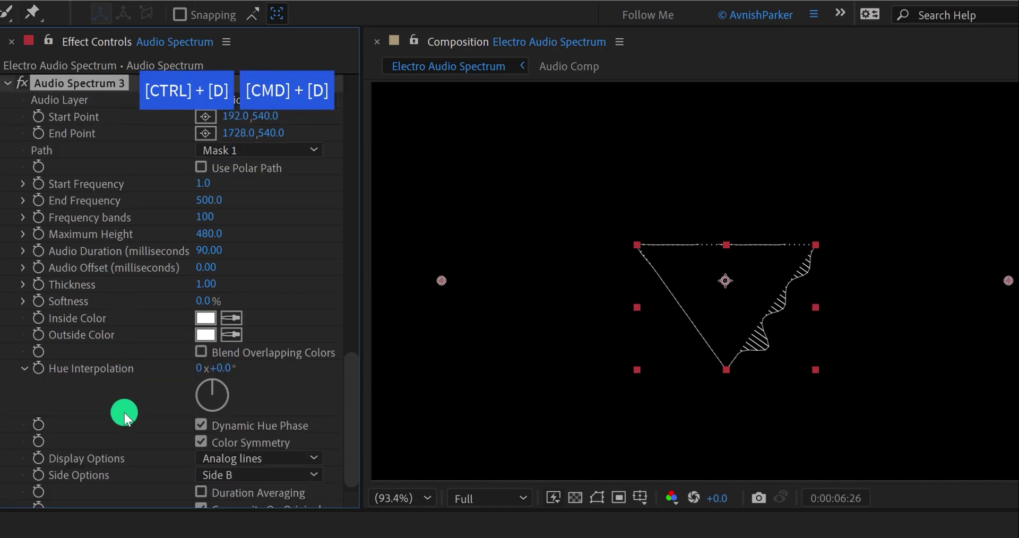
pyautogui.click(259, 449)
pyautogui.click(260, 502)
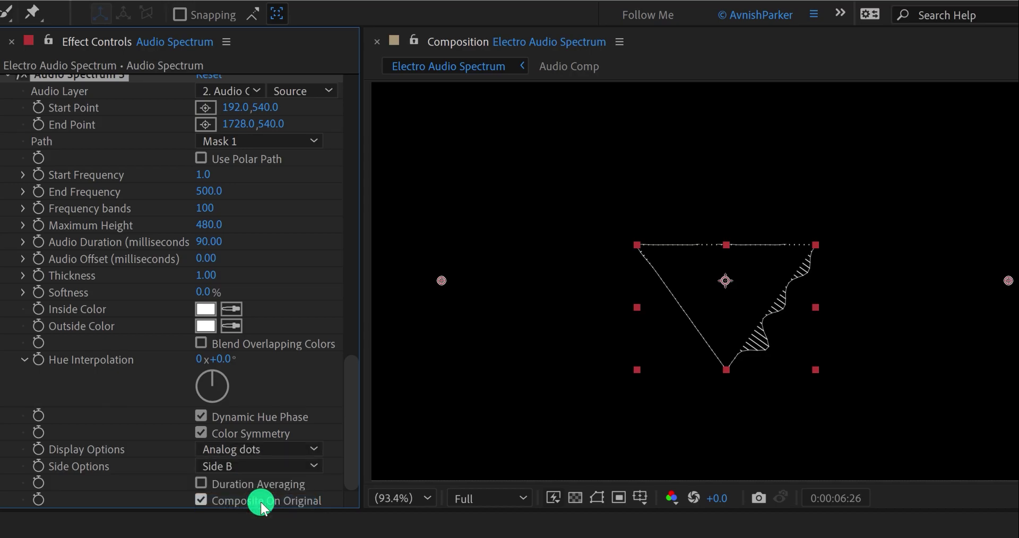
pyautogui.moveTo(216, 224)
pyautogui.mouseDown()
pyautogui.moveTo(245, 221)
pyautogui.moveTo(233, 221)
pyautogui.mouseUp()
# Set Audio Spectrum 3's Thickness to 3 and preview the animation
pyautogui.click(210, 275)
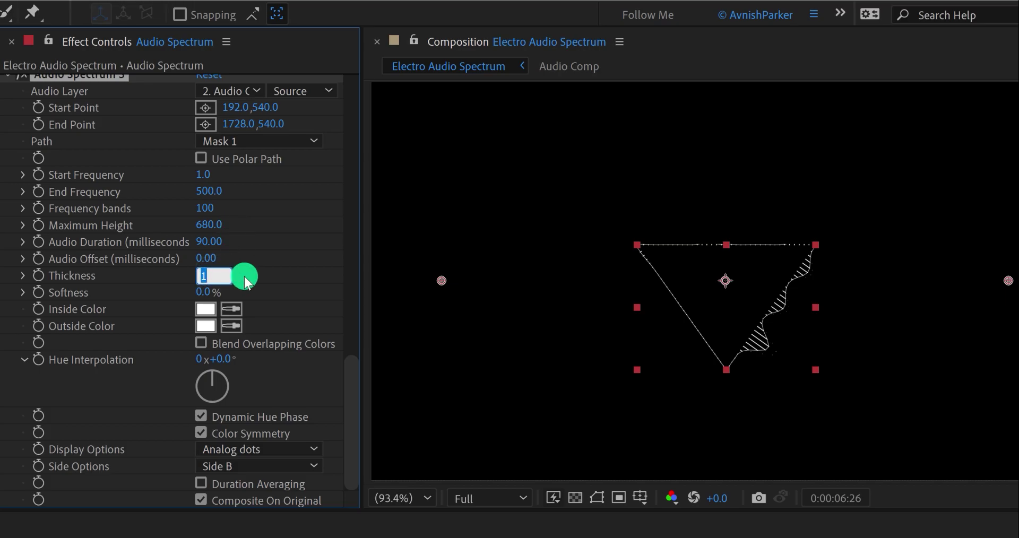
pyautogui.write('3')
pyautogui.press('Return')
pyautogui.press('KP_0')
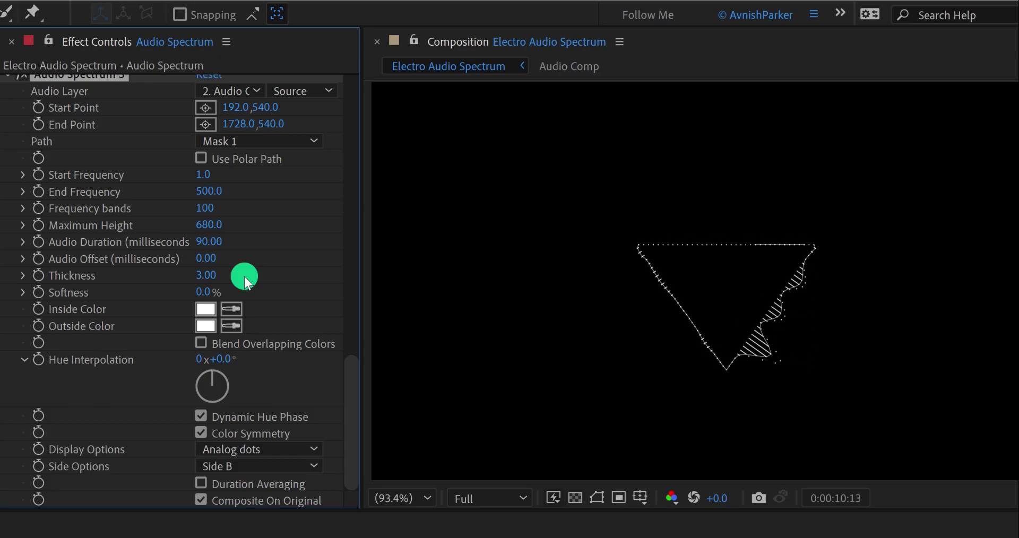
pyautogui.press('space')
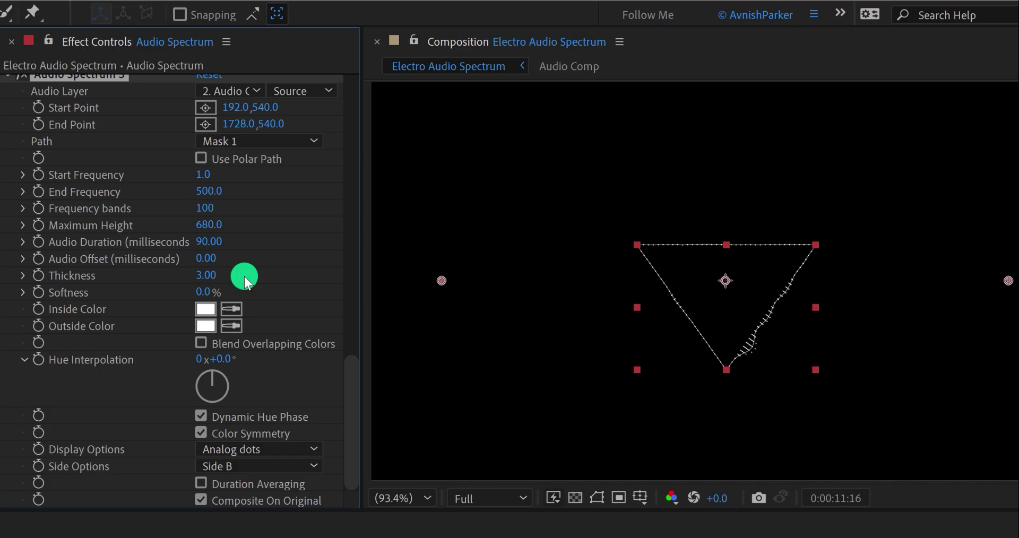
# Switch Audio Spectrum 3 to Side A and lower its Maximum Height to 500, then preview
pyautogui.click(232, 467)
pyautogui.click(234, 484)
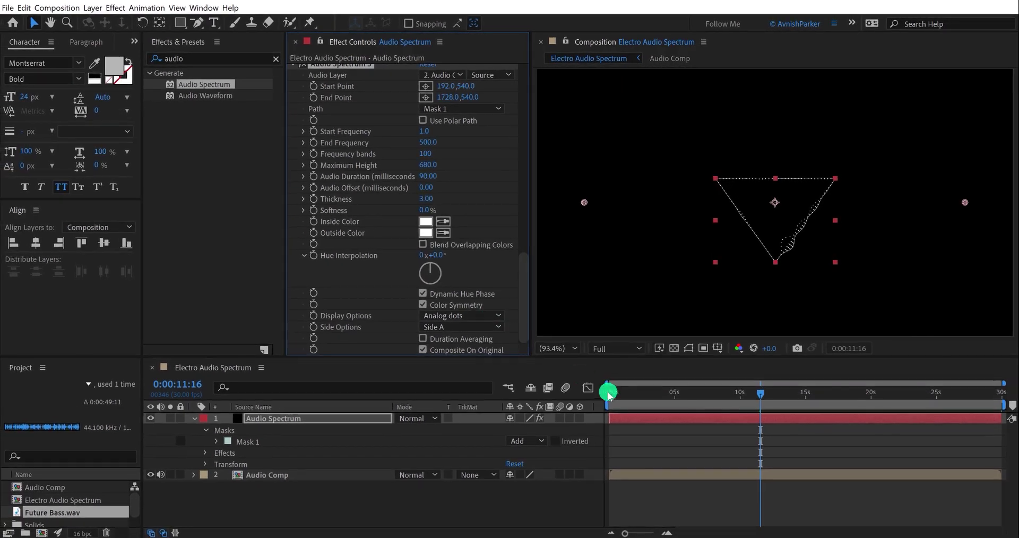
pyautogui.moveTo(611, 400); pyautogui.dragTo(663, 398)
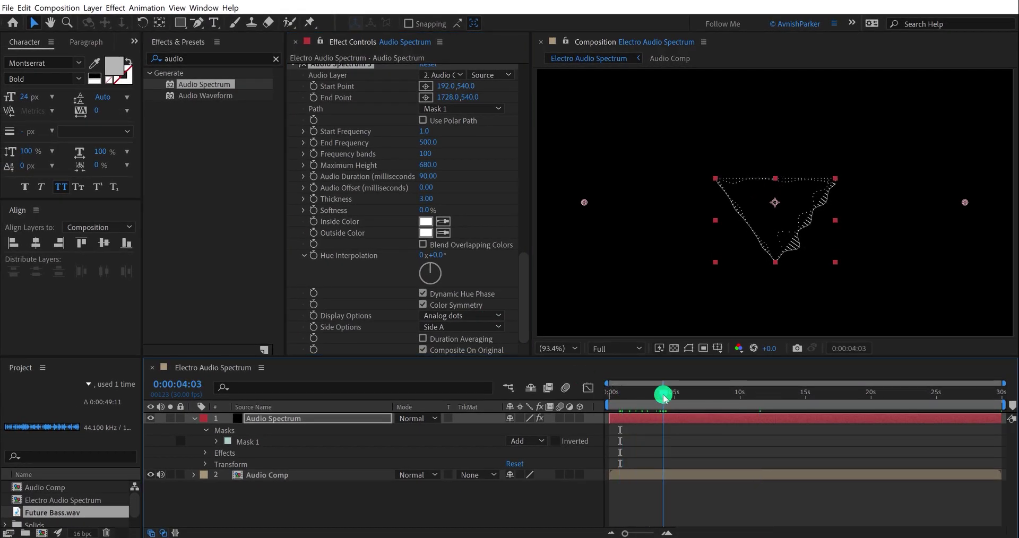
pyautogui.click(429, 167)
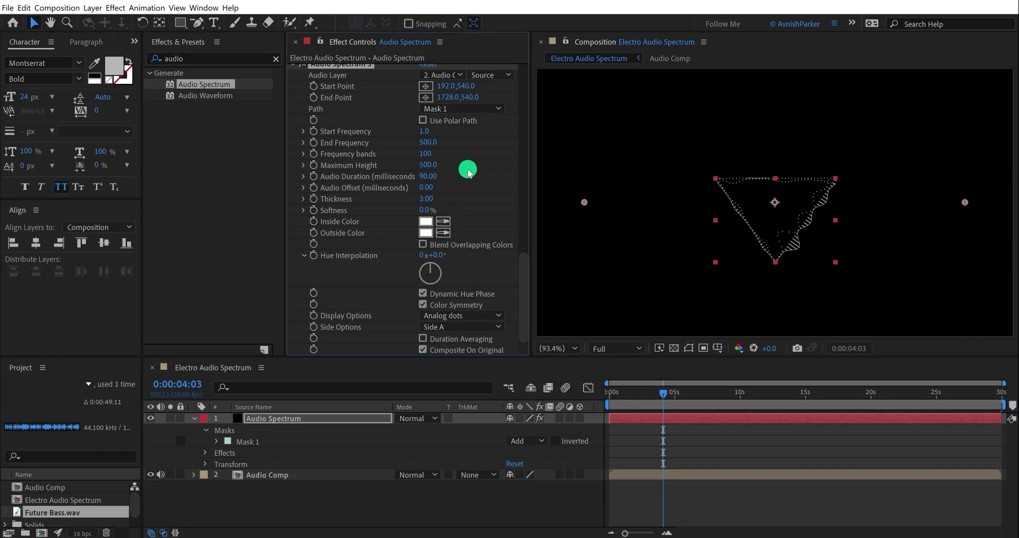
pyautogui.press('space')
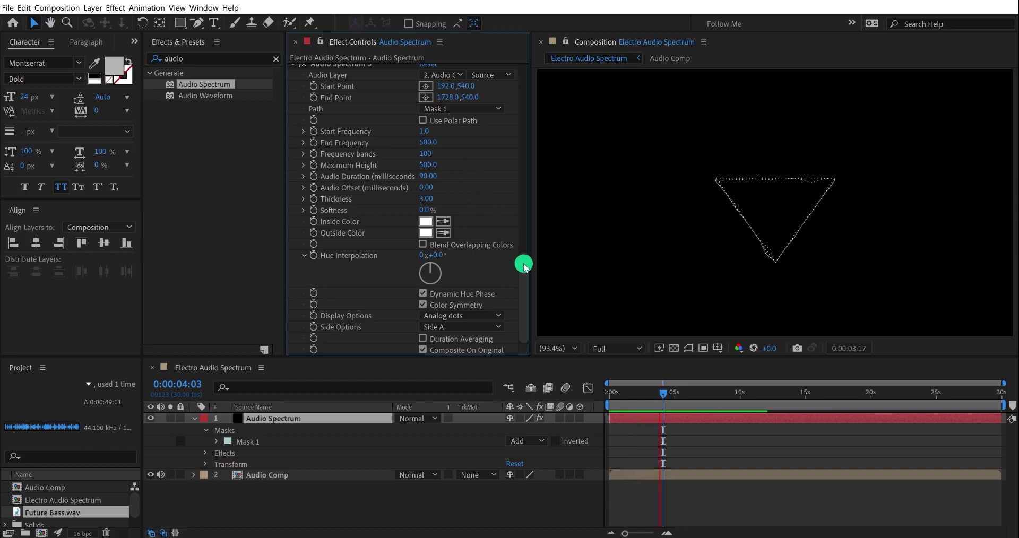
pyautogui.moveTo(636, 397); pyautogui.dragTo(654, 398)
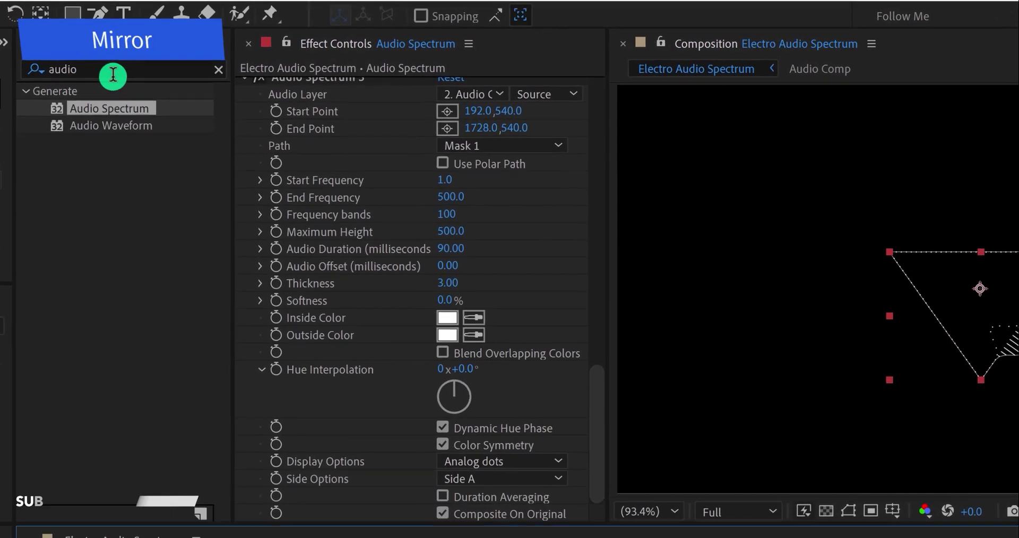
# Apply the Mirror effect to the Audio Spectrum layer
pyautogui.click(106, 67)
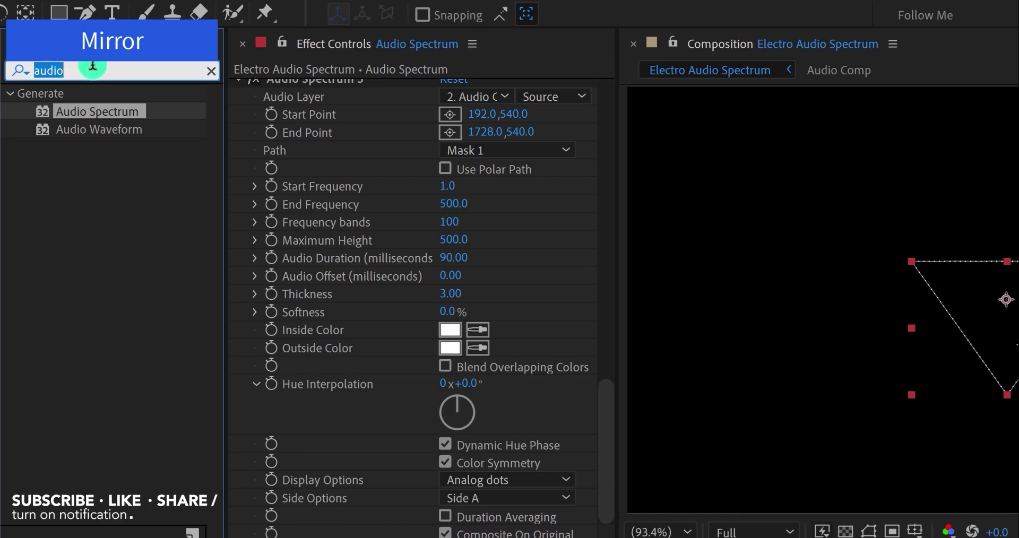
pyautogui.write('mirr')
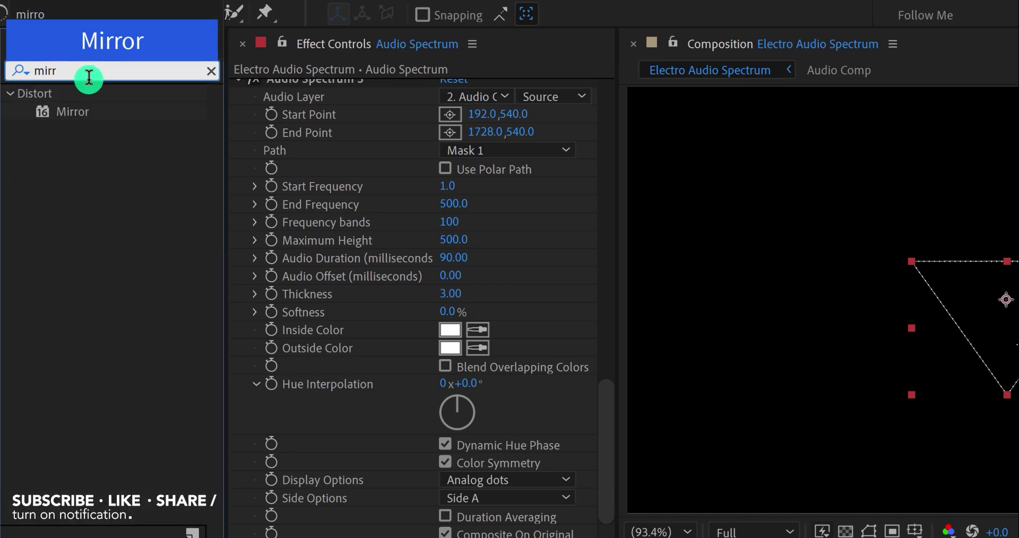
pyautogui.moveTo(69, 115); pyautogui.dragTo(384, 516)
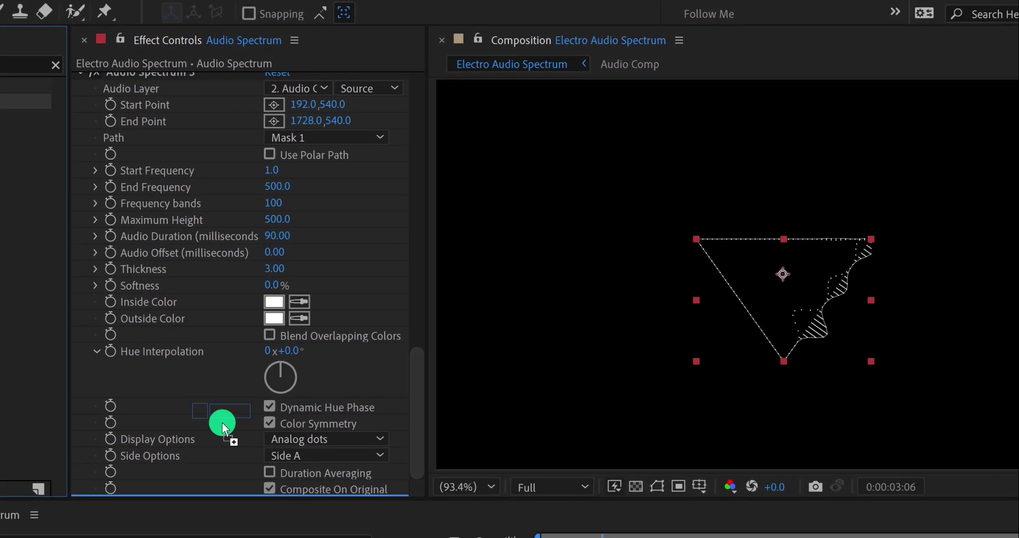
pyautogui.moveTo(152, 456); pyautogui.dragTo(154, 456)
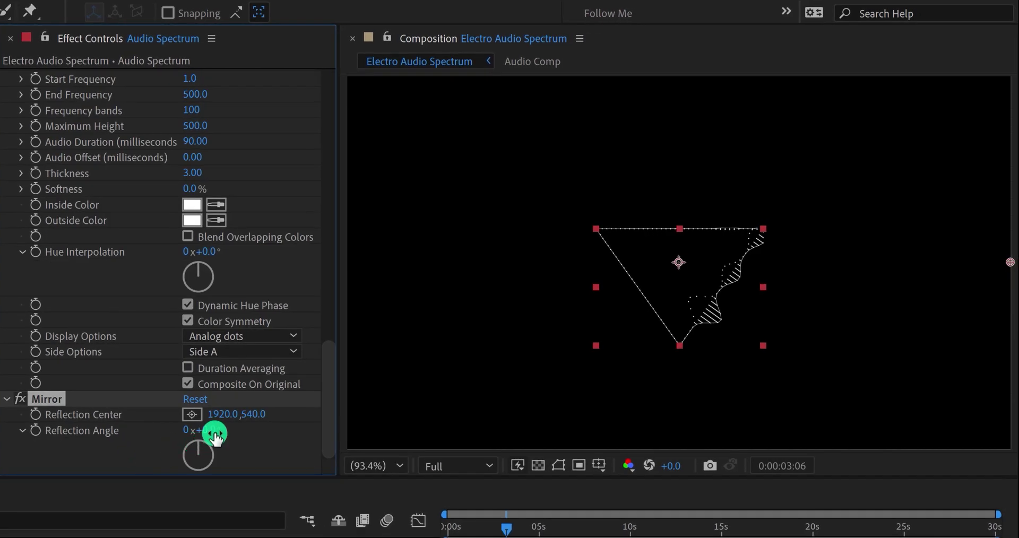
# Place the Mirror reflection centre at the triangle's middle and set Reflection Angle to 180°
pyautogui.moveTo(223, 415)
pyautogui.mouseDown()
pyautogui.moveTo(248, 416)
pyautogui.moveTo(131, 425)
pyautogui.mouseUp()
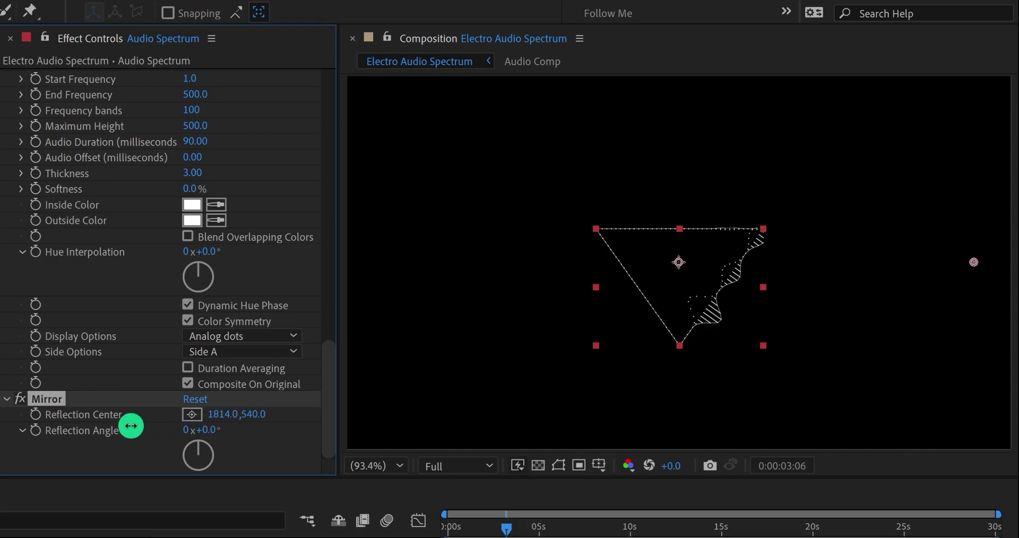
pyautogui.click(190, 419)
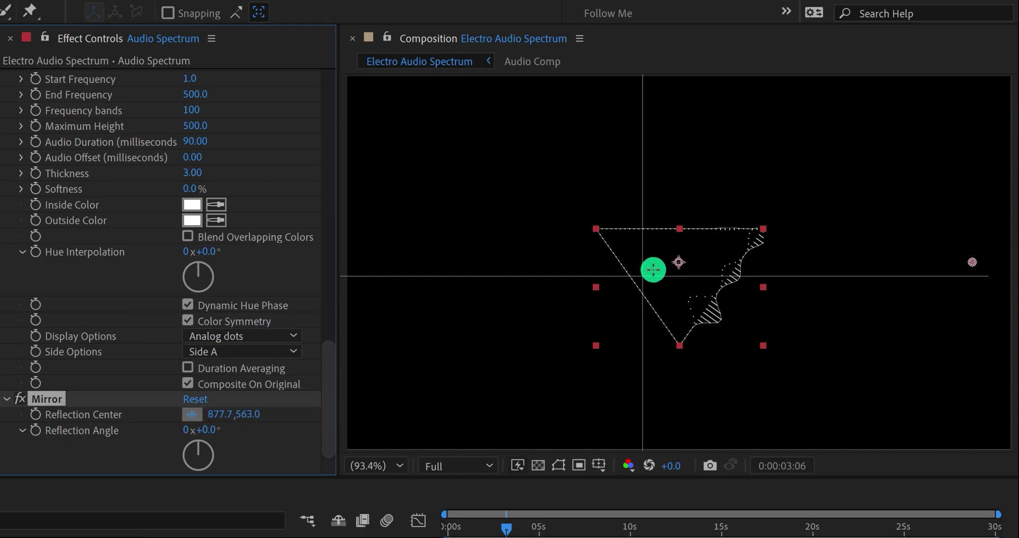
pyautogui.click(679, 261)
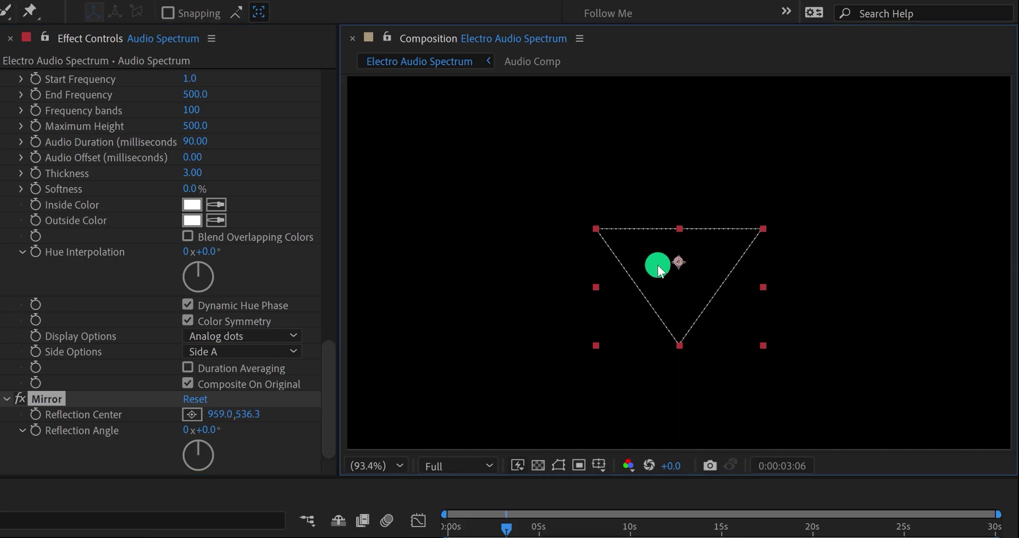
pyautogui.moveTo(209, 432); pyautogui.dragTo(347, 410)
pyautogui.click(220, 431)
pyautogui.write('180')
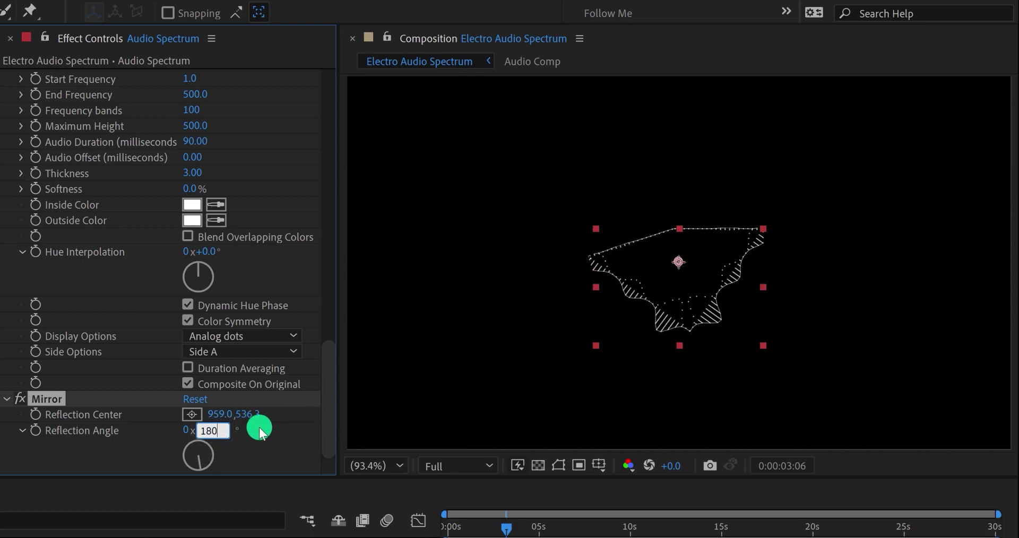
pyautogui.press('Return')
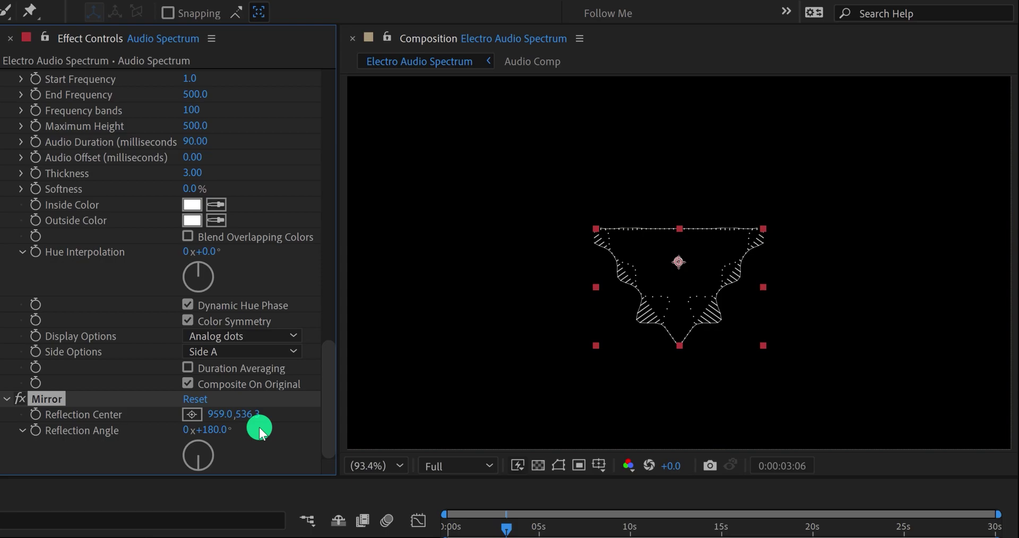
# Set the Reflection Center to exactly 960, 540 and preview the mirrored spectrum
pyautogui.click(223, 414)
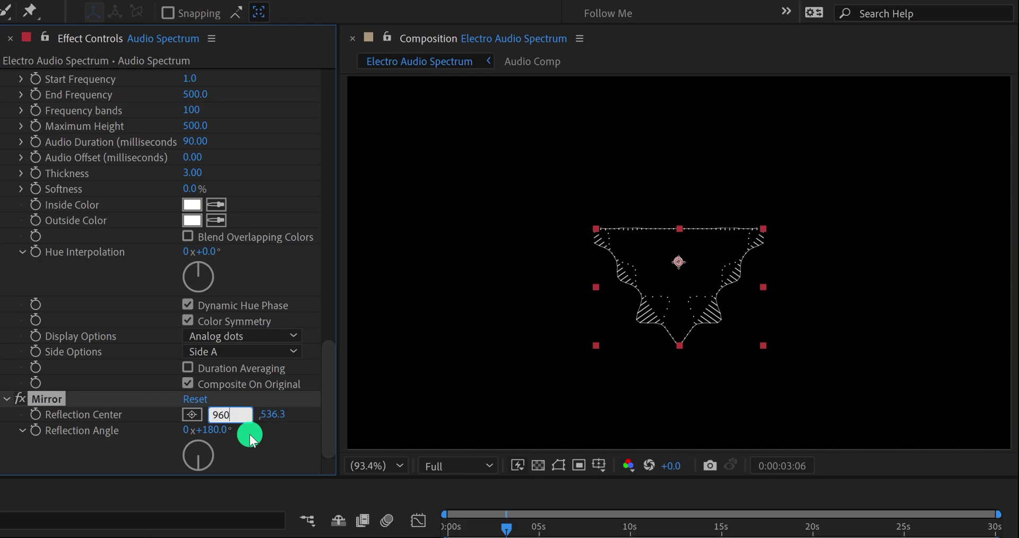
pyautogui.press('Return')
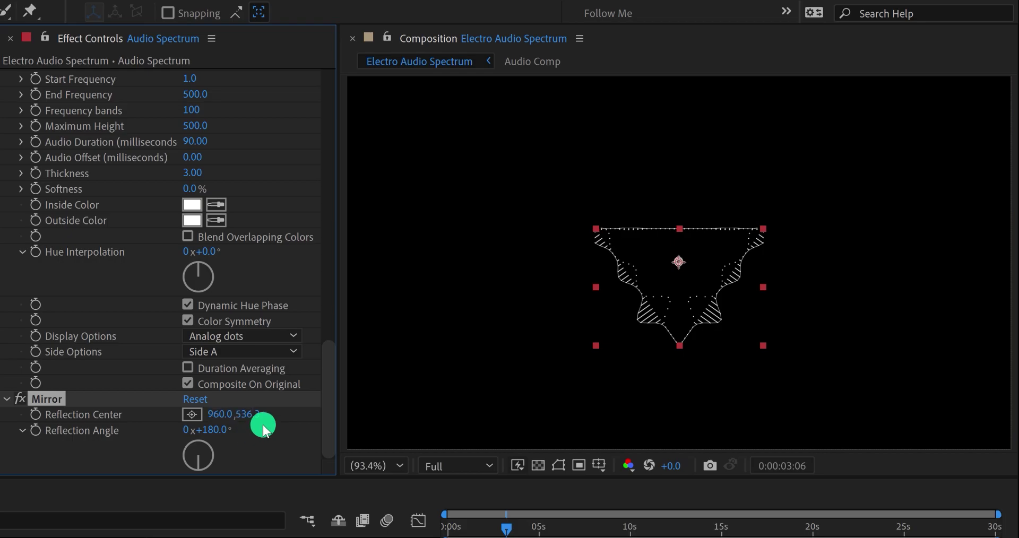
pyautogui.click(262, 425)
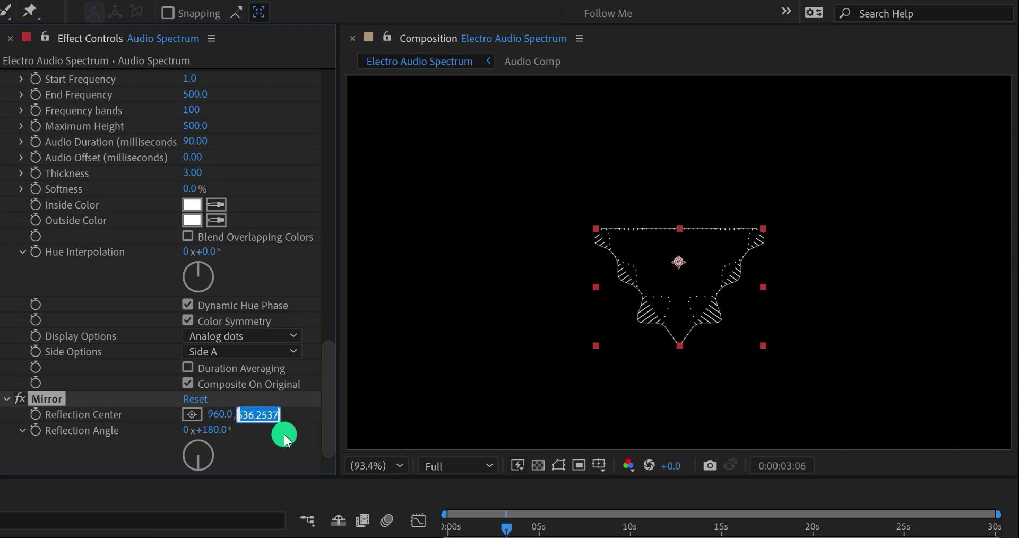
pyautogui.press('Return')
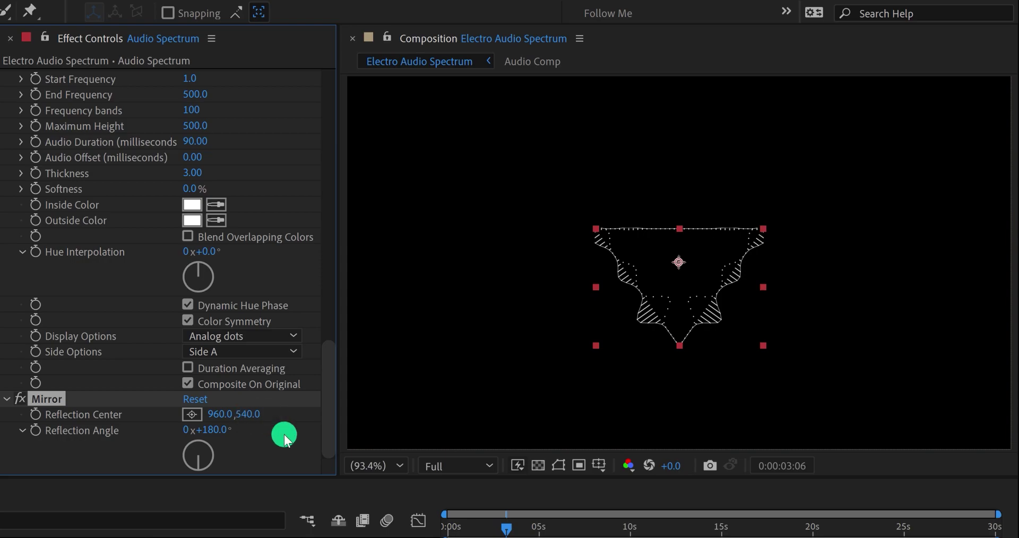
pyautogui.click(285, 440)
pyautogui.press('space')
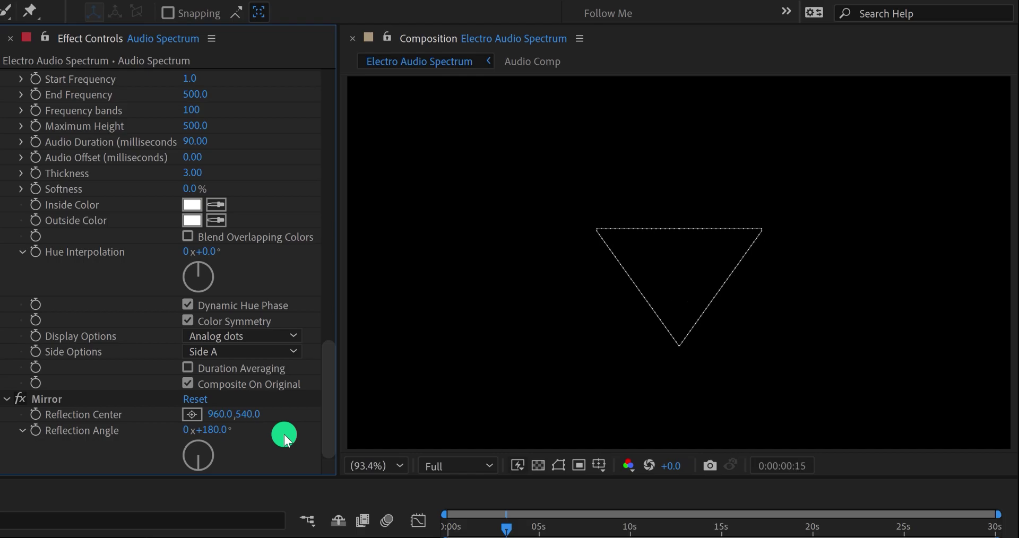
pyautogui.press('KP_0')
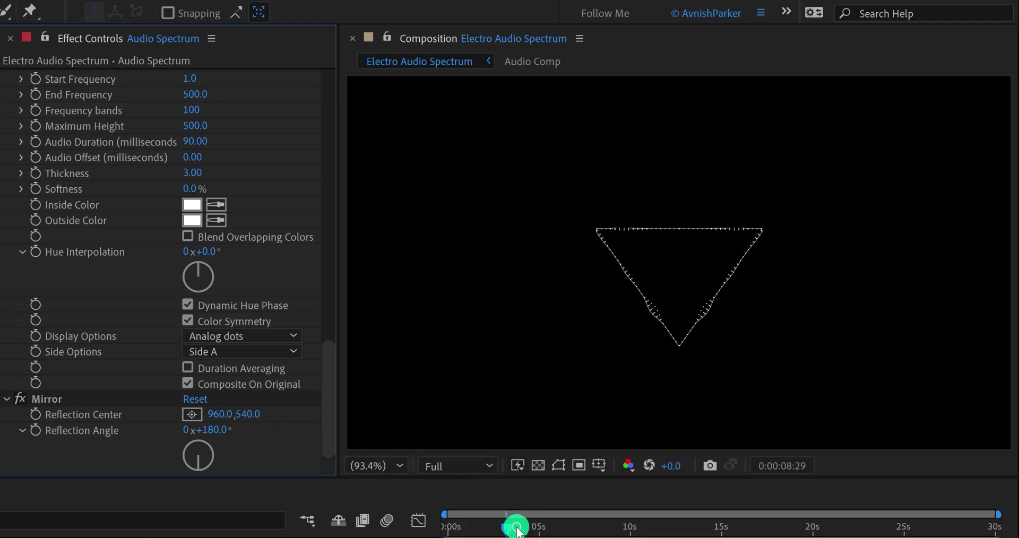
pyautogui.click(515, 527)
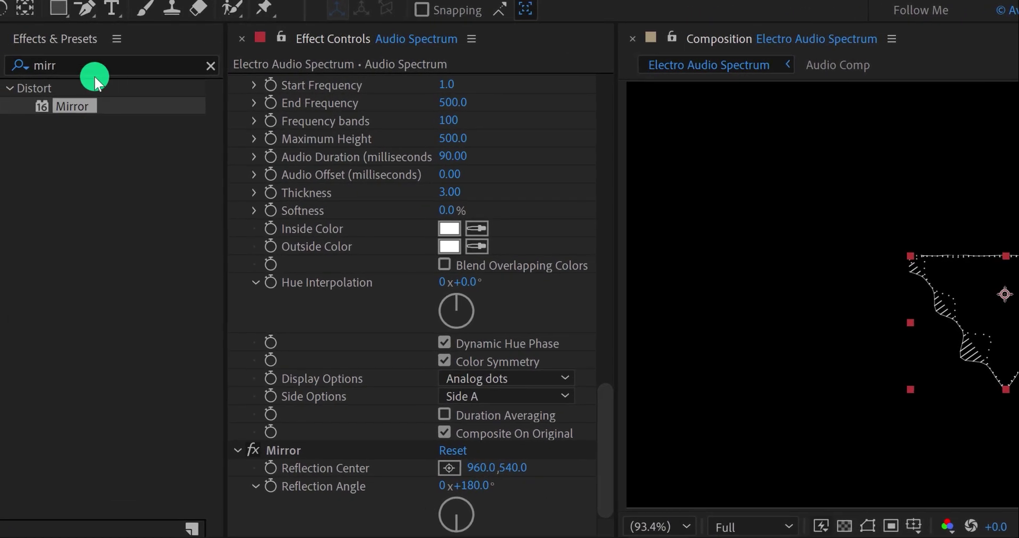
# Apply the Stroke effect to the Audio Spectrum layer with a brush size of 0.9
pyautogui.click(78, 64)
pyautogui.write('stroke')
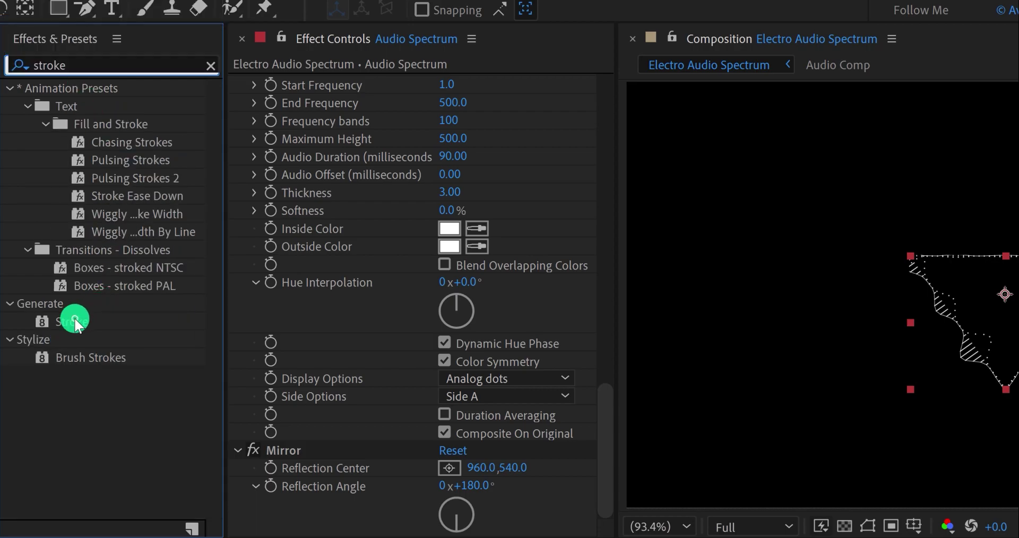
pyautogui.moveTo(74, 321)
pyautogui.mouseDown()
pyautogui.moveTo(289, 405)
pyautogui.moveTo(344, 444)
pyautogui.mouseUp()
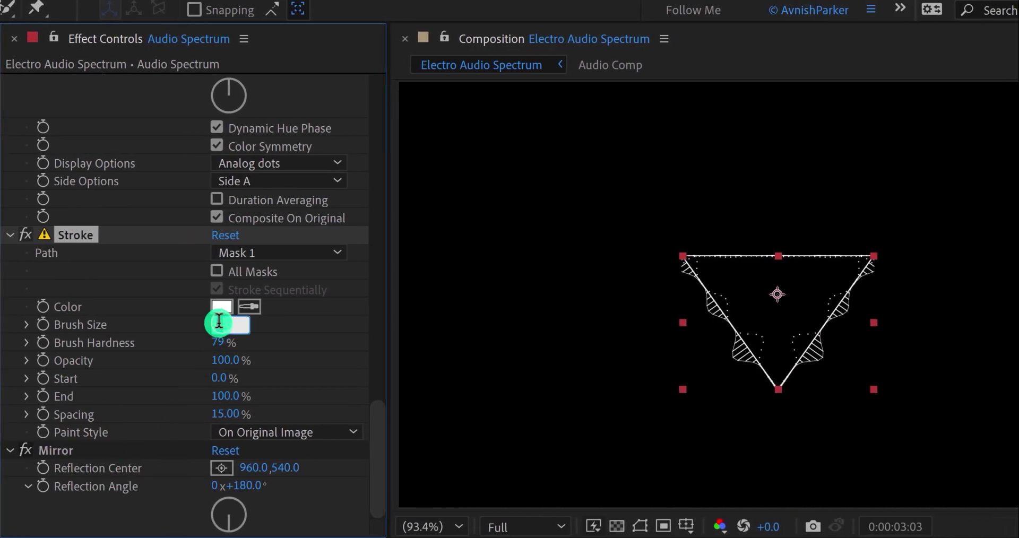
pyautogui.write('1')
pyautogui.press('Return')
pyautogui.click(238, 326)
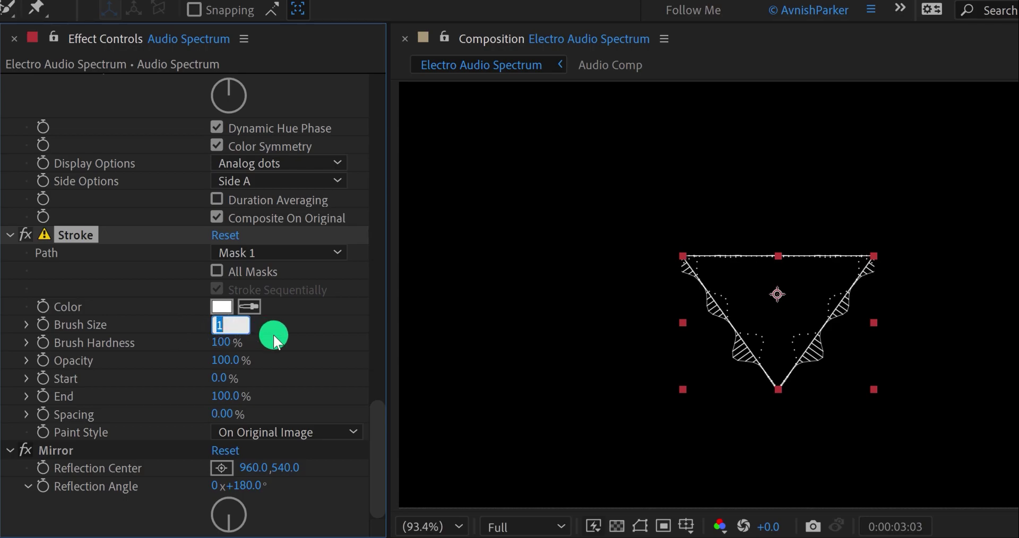
pyautogui.write('.9')
pyautogui.press('Return')
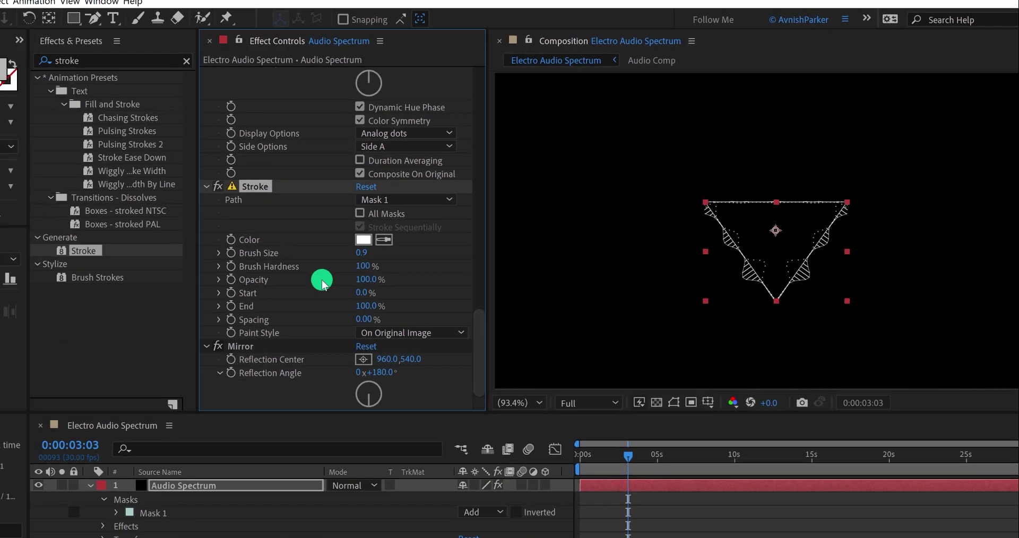
pyautogui.click(94, 483)
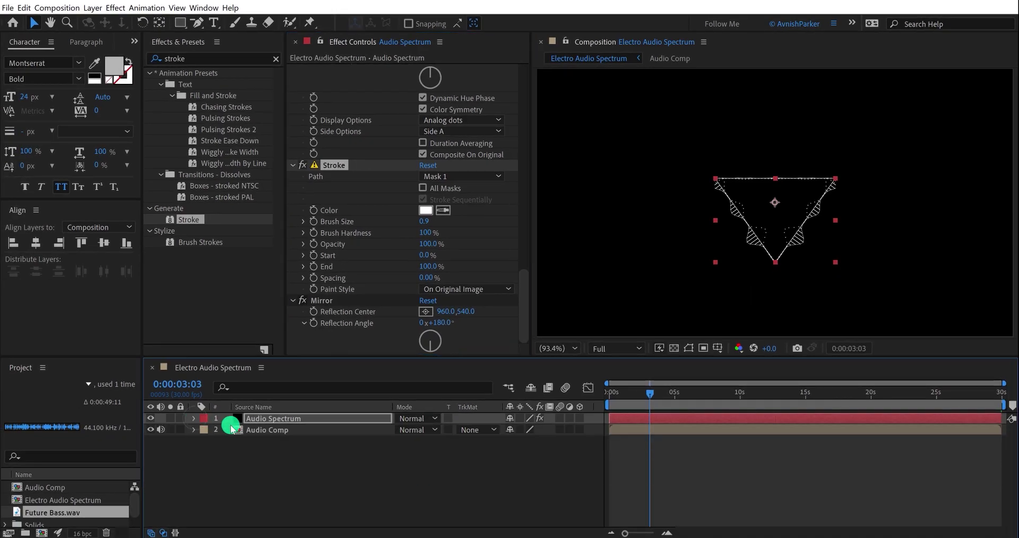
# Create a new solid layer named Particles with its colour set to white (FFFFFF)
pyautogui.click(277, 454)
pyautogui.rightClick(277, 454)
pyautogui.moveTo(338, 330)
pyautogui.click(444, 354)
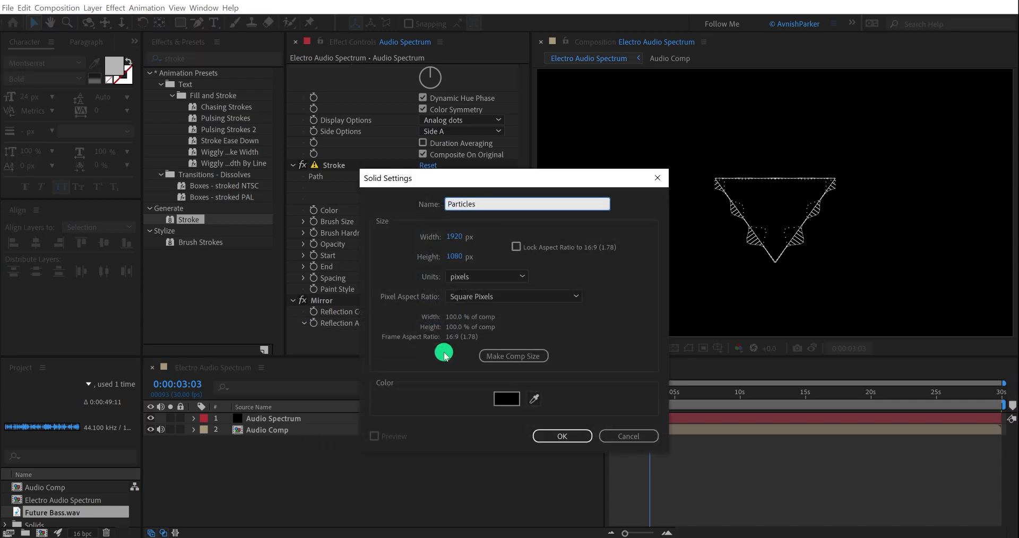
pyautogui.click(498, 400)
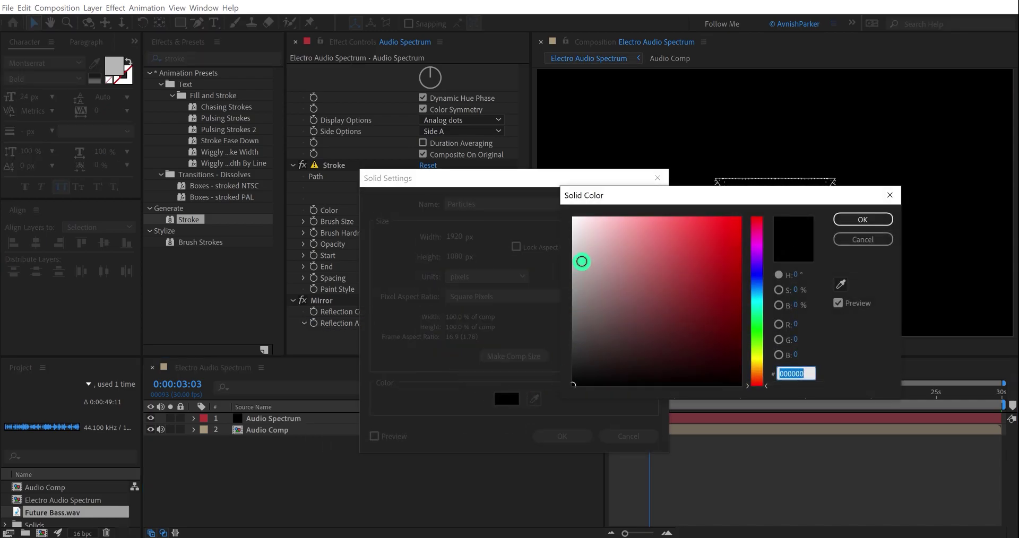
pyautogui.moveTo(582, 241); pyautogui.dragTo(556, 207)
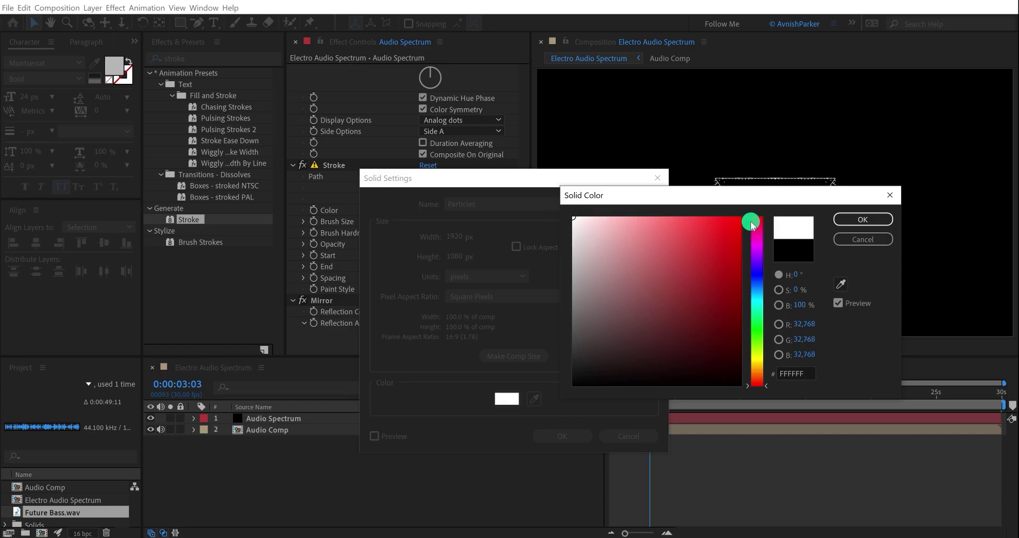
pyautogui.click(863, 220)
pyautogui.click(568, 437)
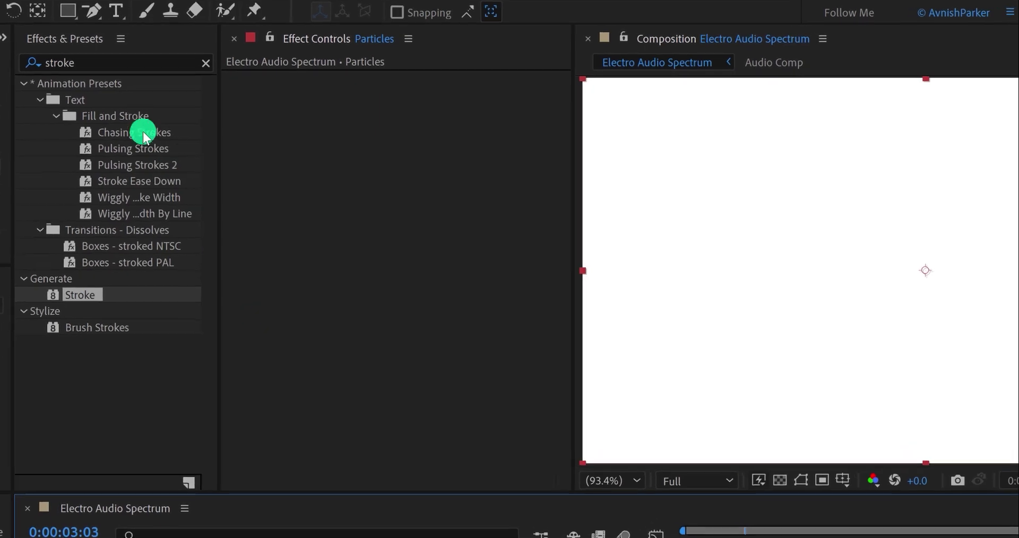
# Apply CC Star Burst to the Particles solid with Grid Spacing 25 and Size 25
pyautogui.doubleClick(101, 62)
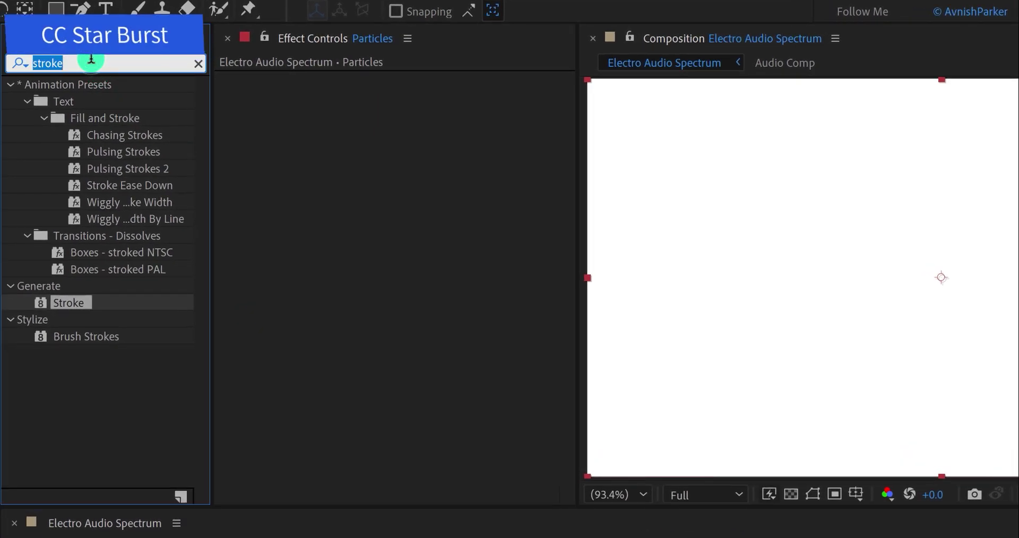
pyautogui.write('star')
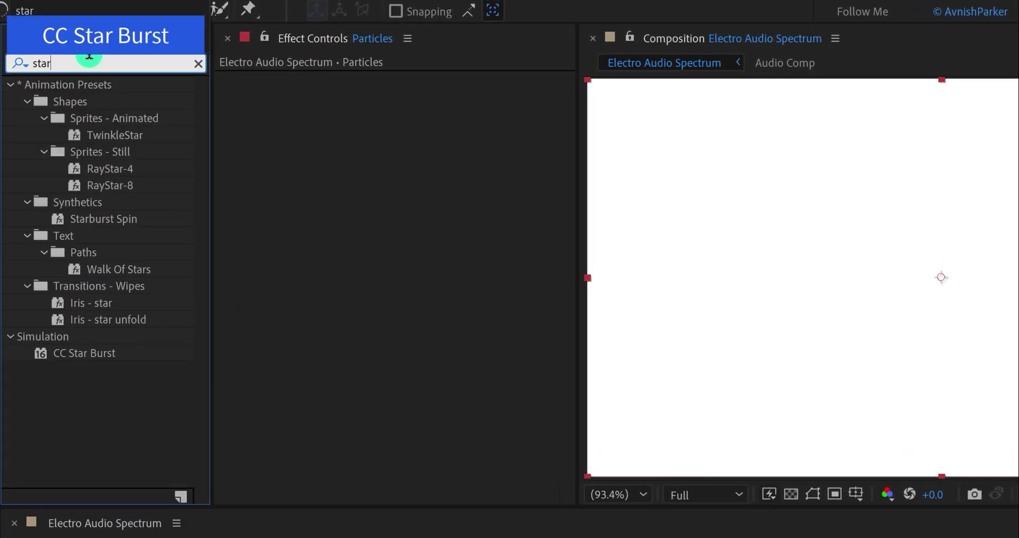
pyautogui.moveTo(101, 355); pyautogui.dragTo(297, 329)
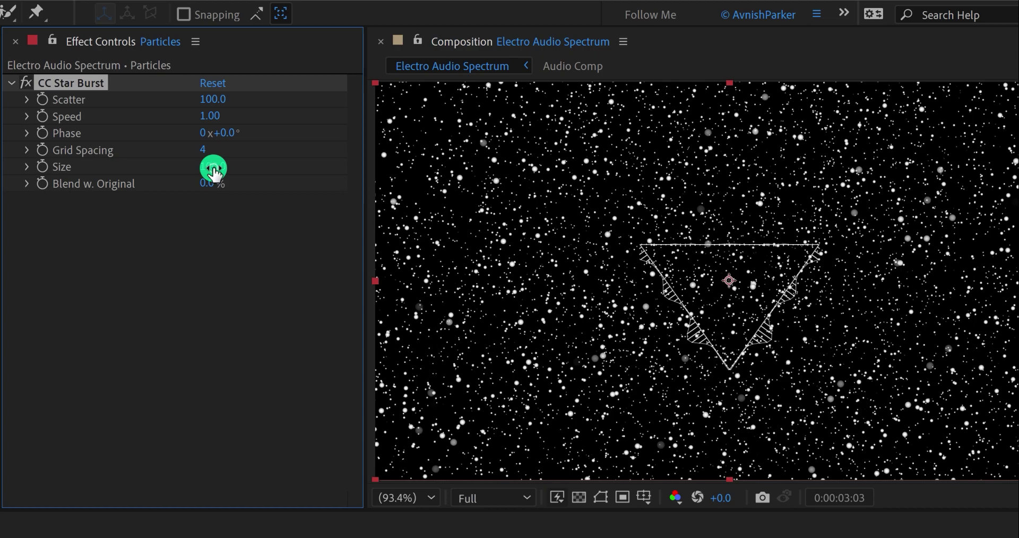
pyautogui.click(212, 166)
pyautogui.write('50')
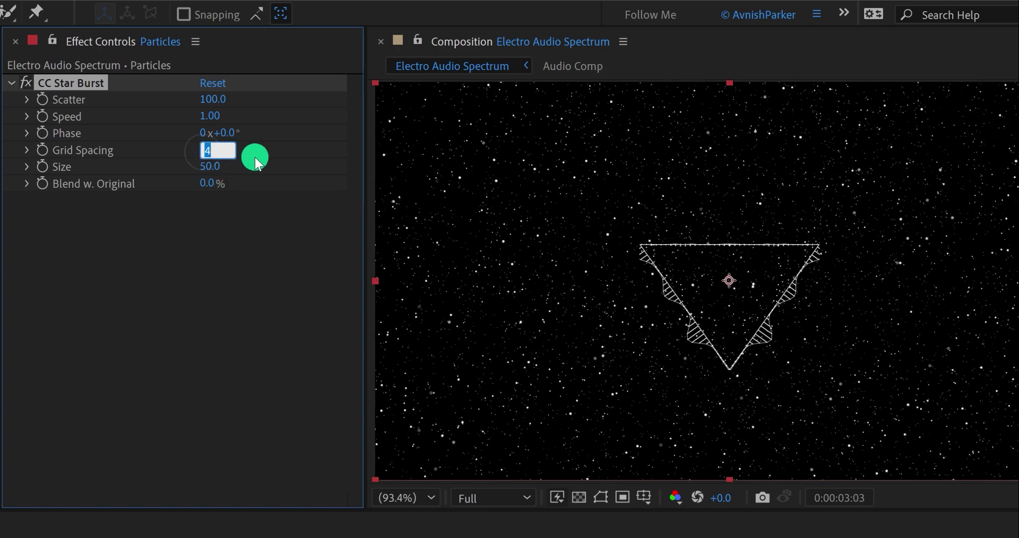
pyautogui.write('25')
pyautogui.press('Return')
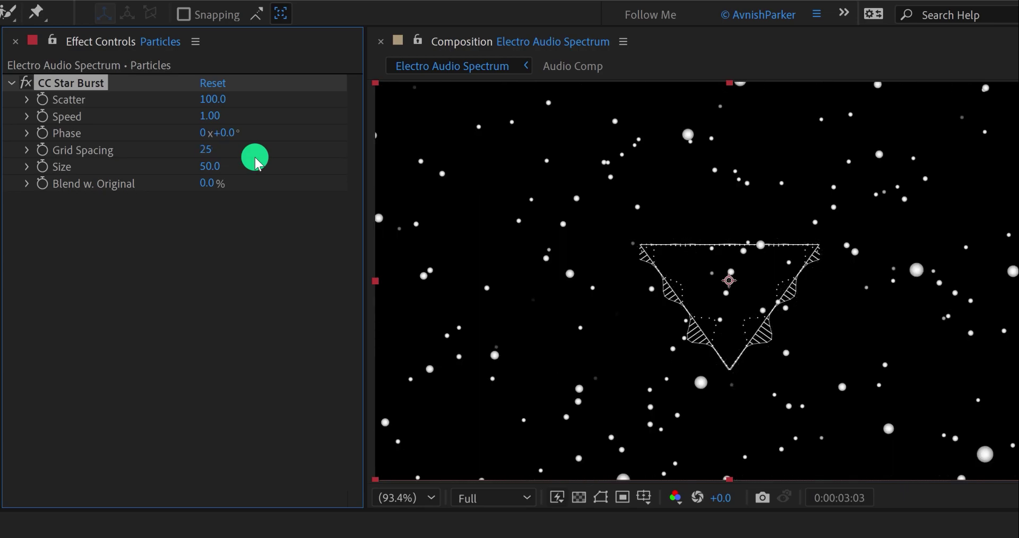
pyautogui.click(214, 167)
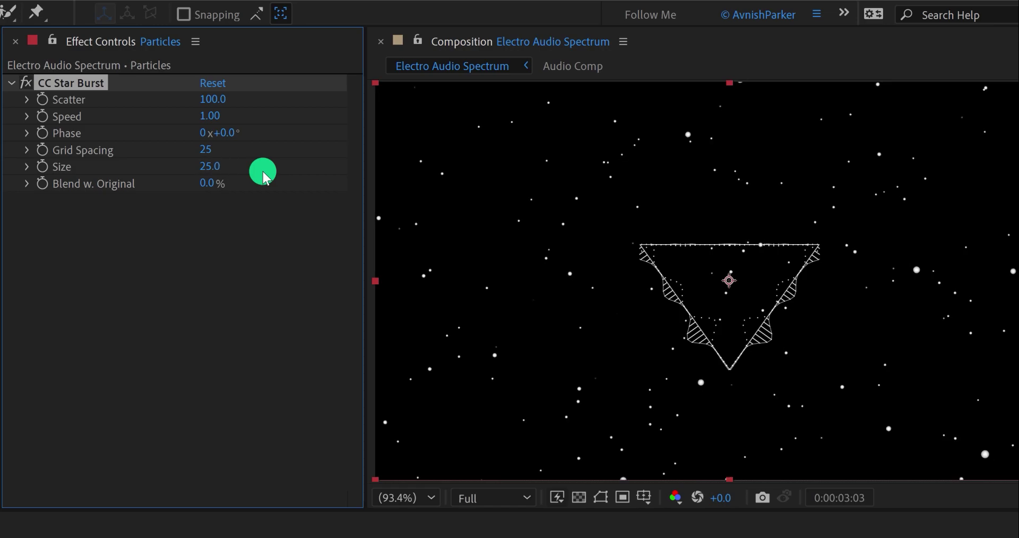
# Preview the starfield animation and set the current time to 0:00:02:16
pyautogui.press('space')
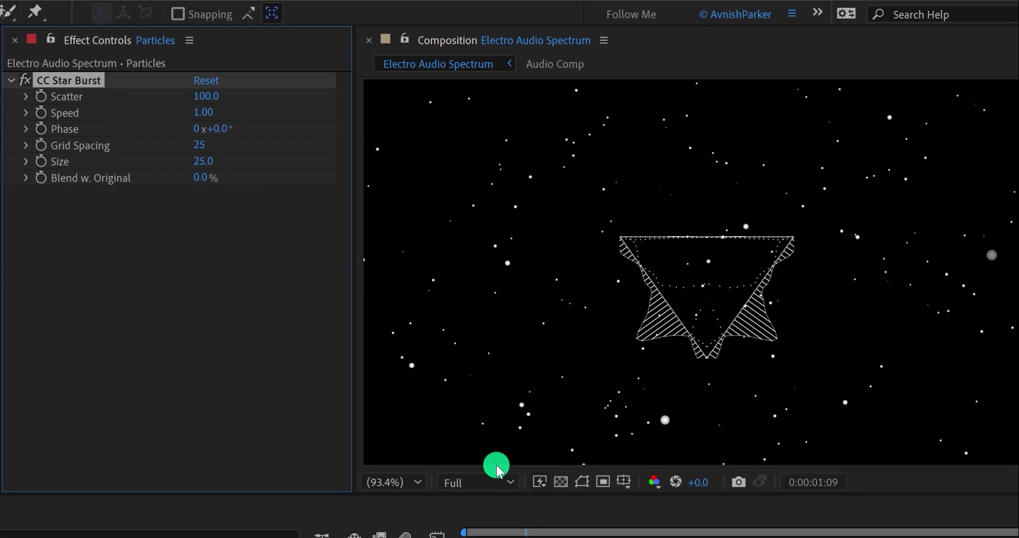
pyautogui.click(484, 526)
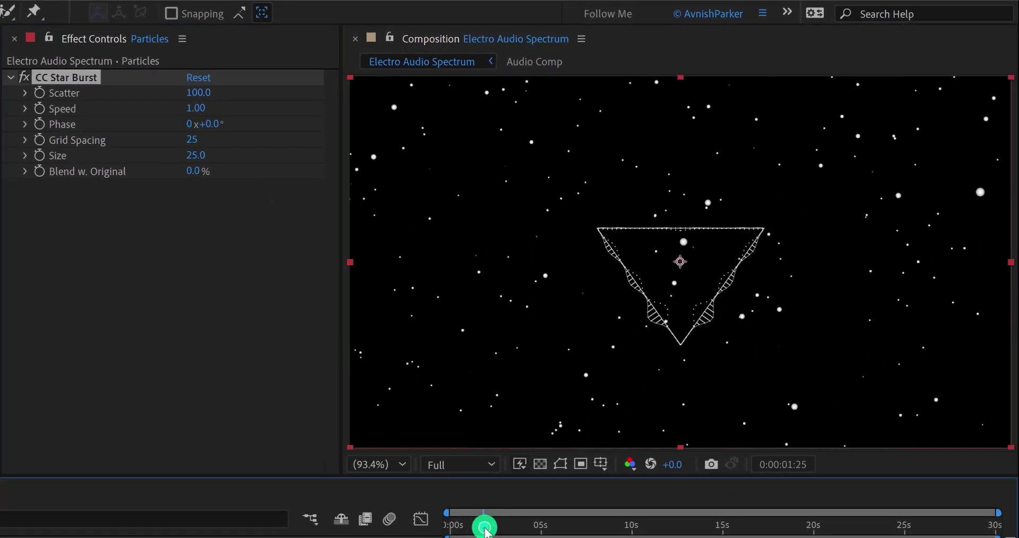
pyautogui.moveTo(486, 528); pyautogui.dragTo(498, 529)
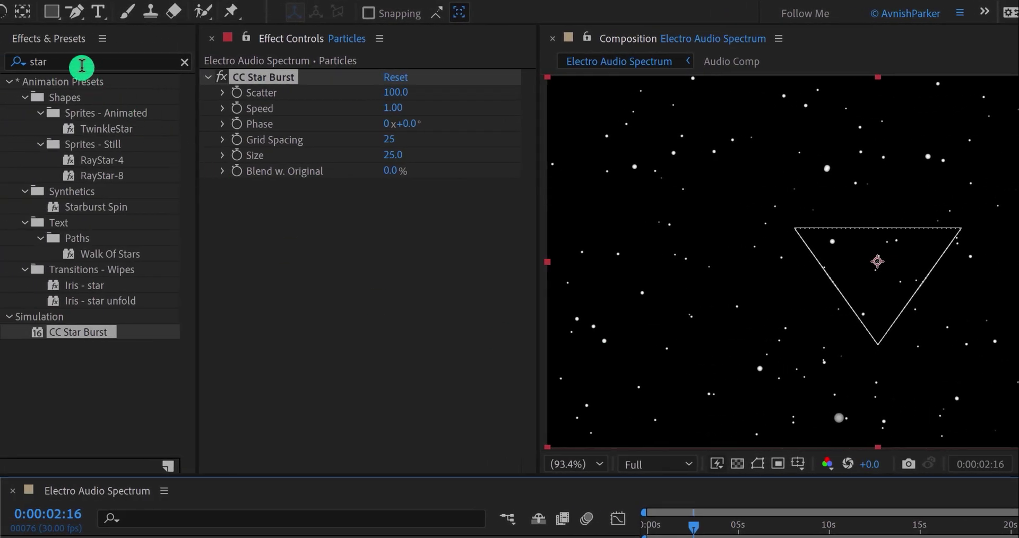
# Apply CC Radial Fast Blur to the Particles layer and preview the streaking stars
pyautogui.click(77, 60)
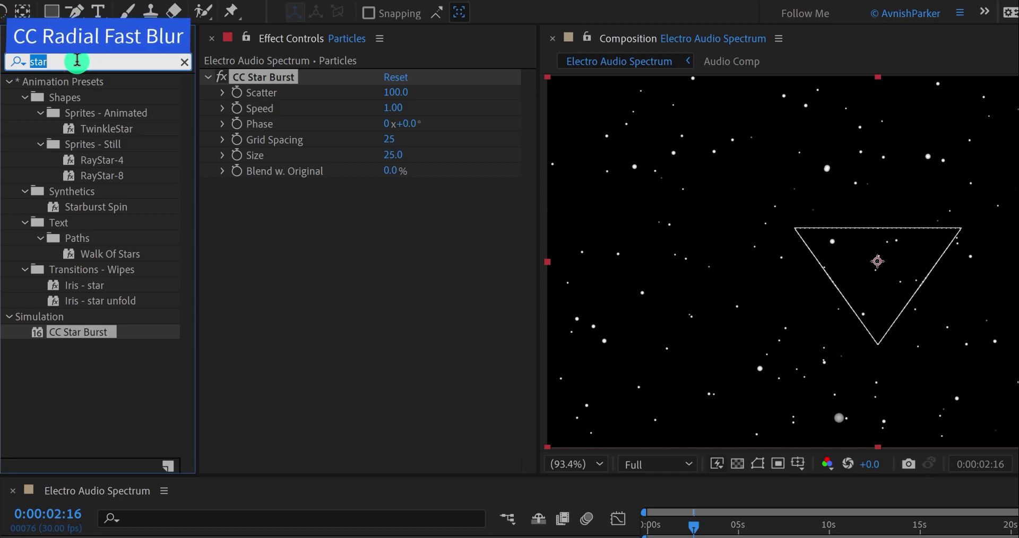
pyautogui.write('cc rad')
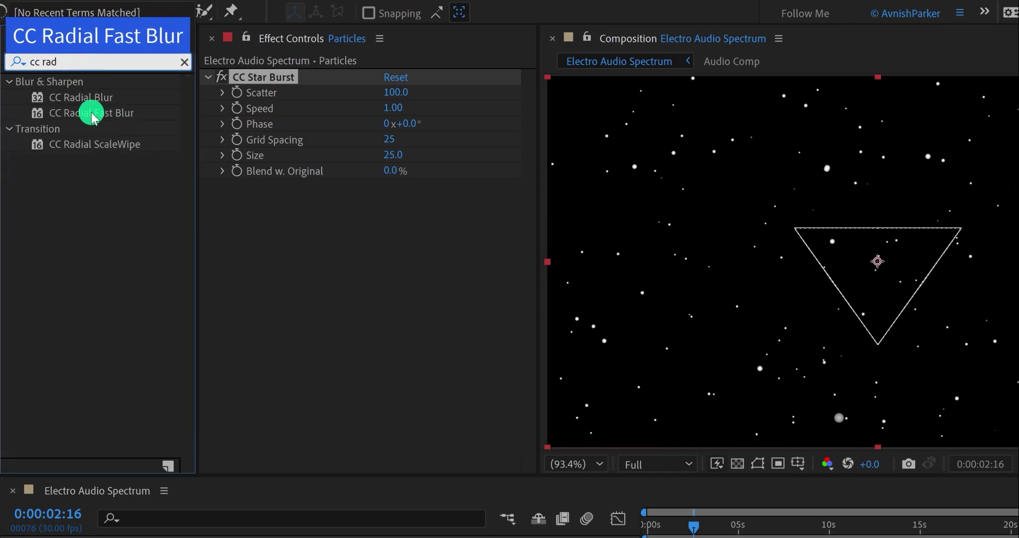
pyautogui.click(89, 113)
pyautogui.moveTo(89, 113); pyautogui.dragTo(294, 206)
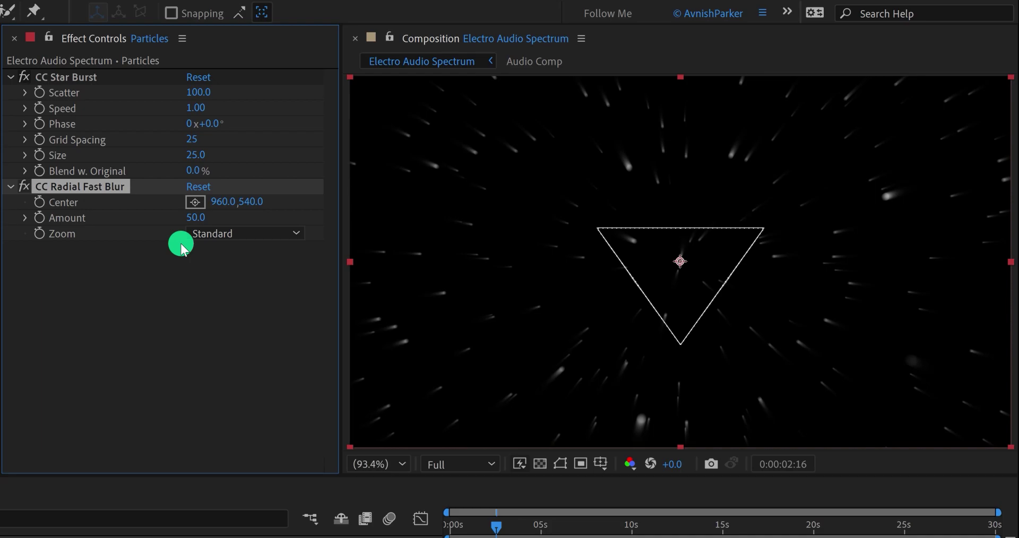
pyautogui.press('space')
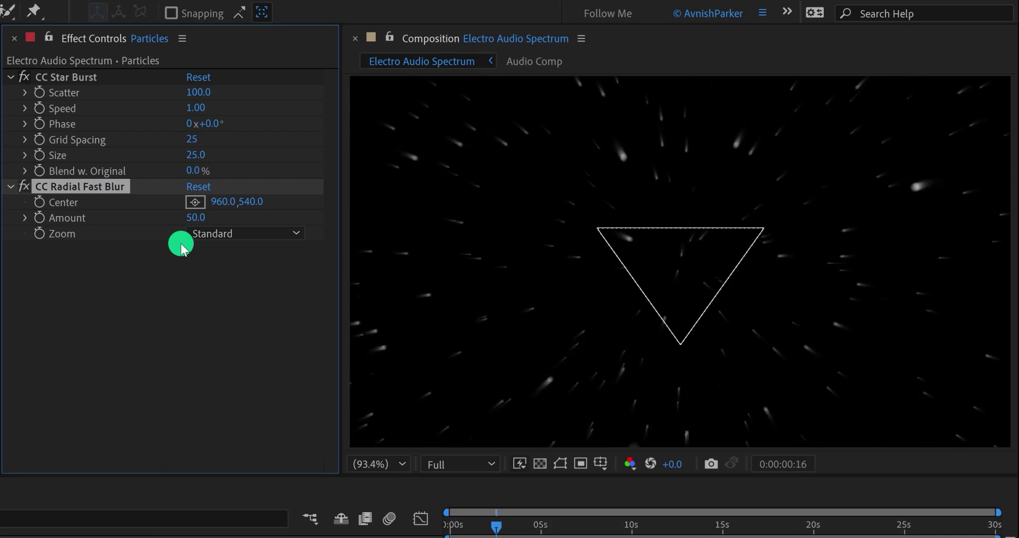
pyautogui.press('space')
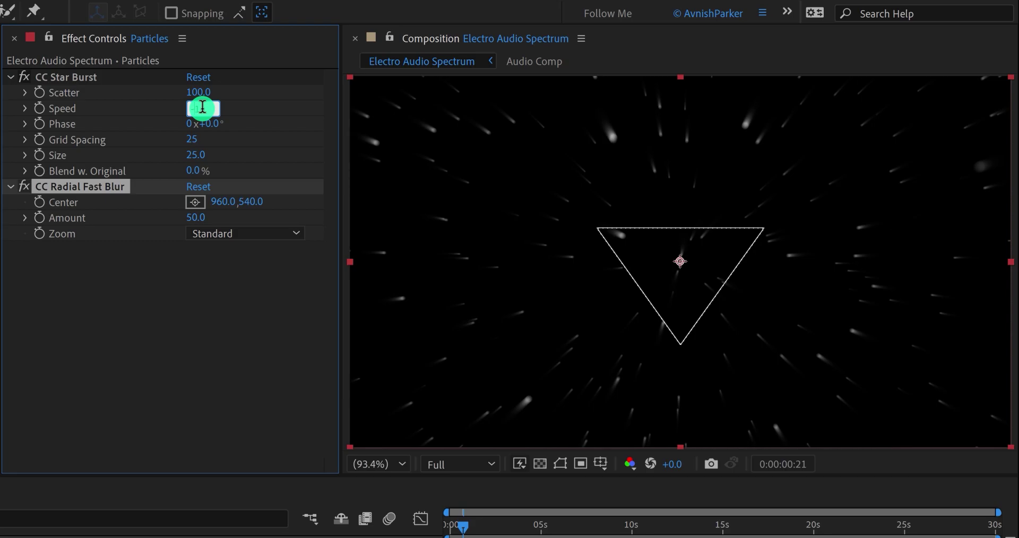
# Set CC Star Burst Speed to -1, Size to 20 and Scatter to 300
pyautogui.press('Return')
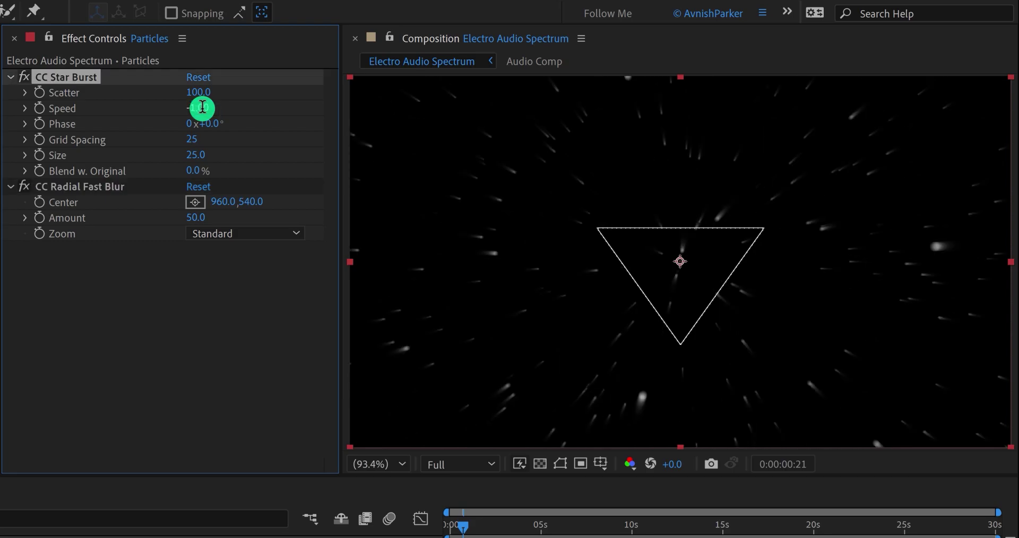
pyautogui.press('space')
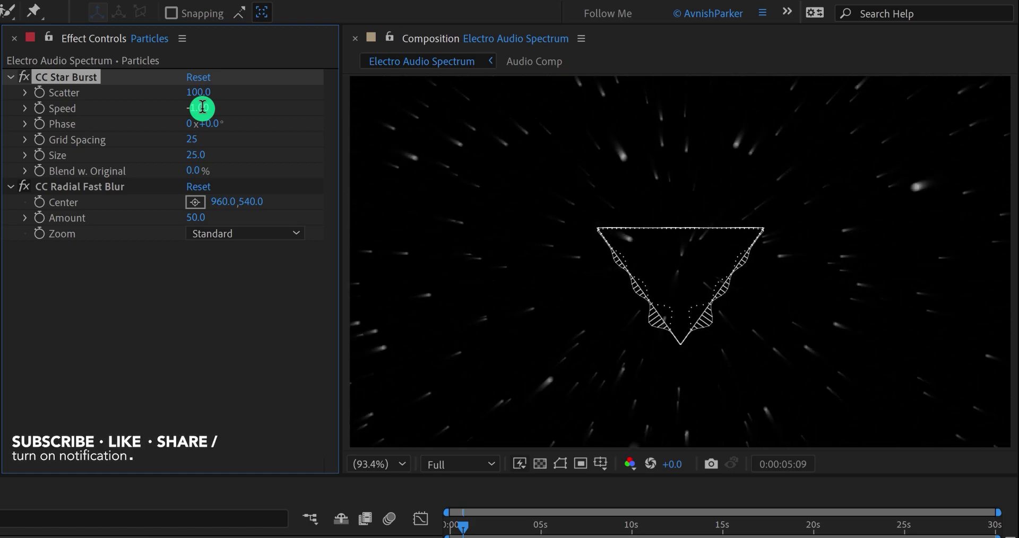
pyautogui.press('space')
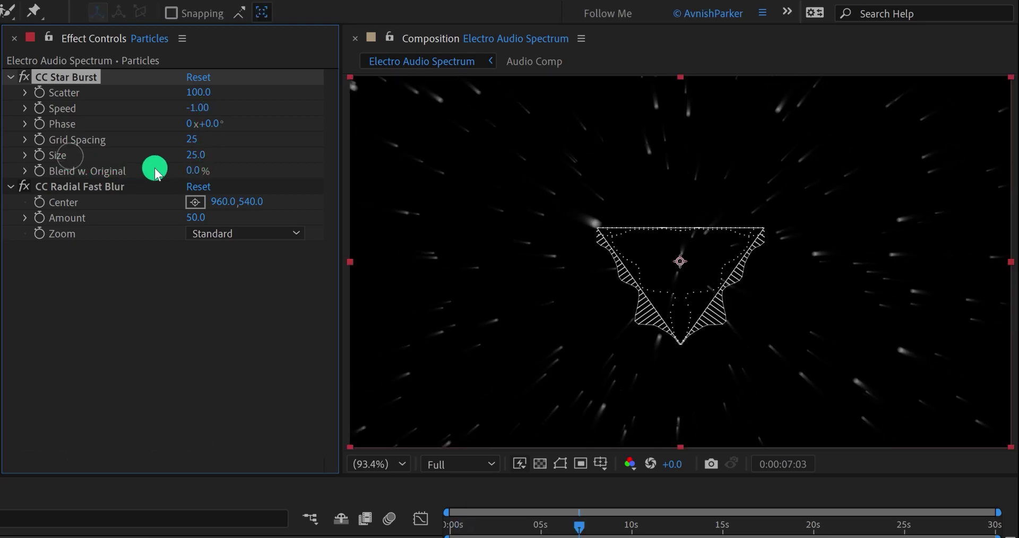
pyautogui.click(196, 155)
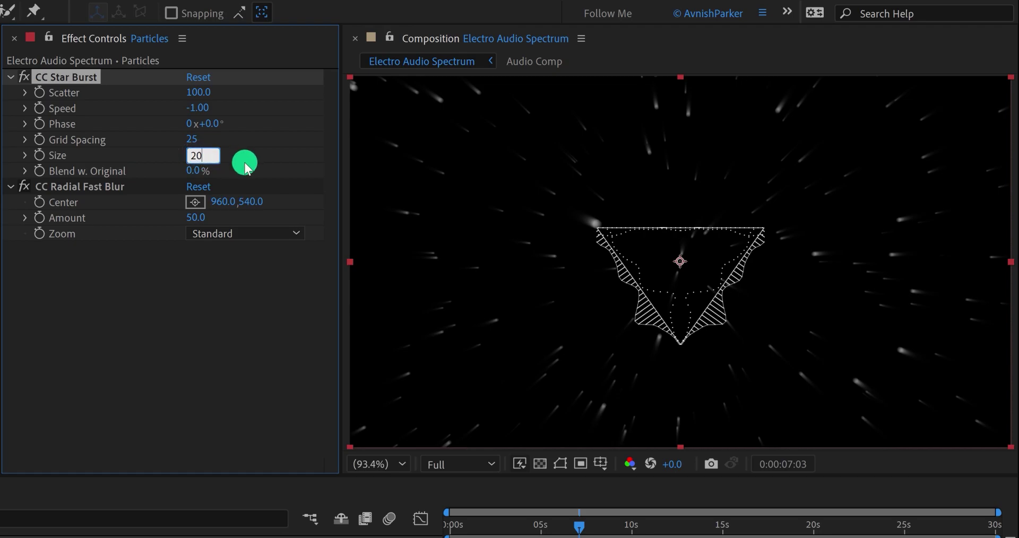
pyautogui.click(200, 91)
pyautogui.write('300')
pyautogui.press('Return')
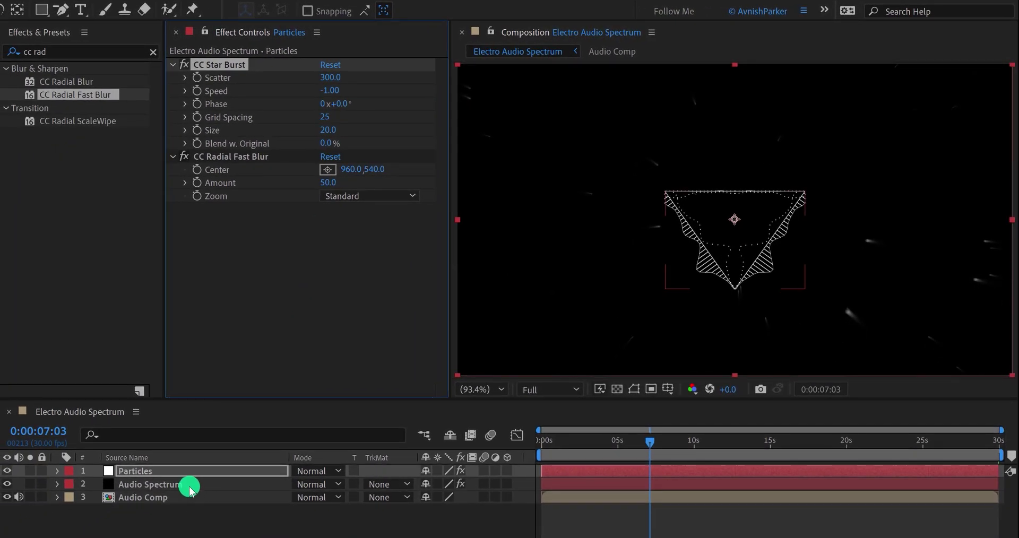
# Set the Audio Spectrum layer's Mask 1 mode to None
pyautogui.click(190, 487)
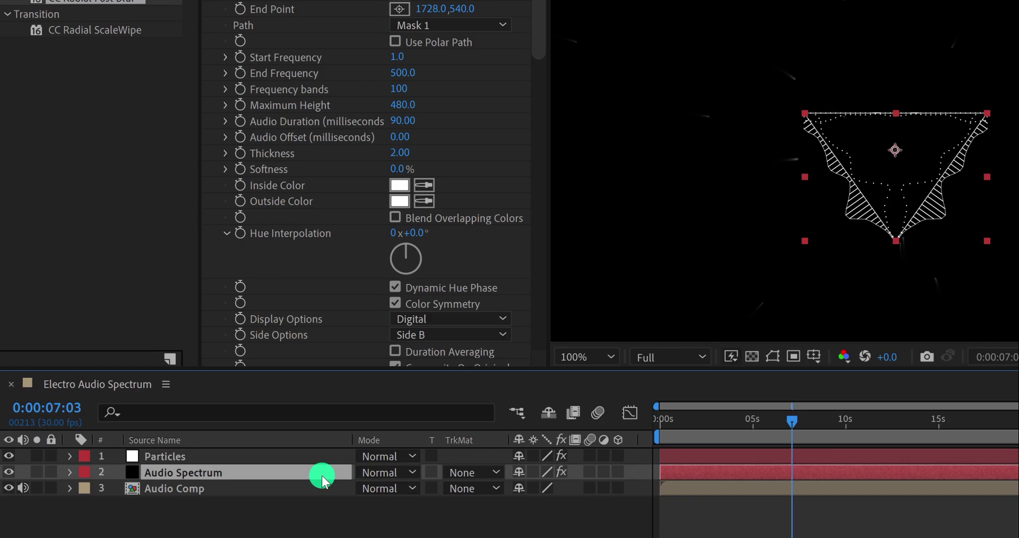
pyautogui.press('m')
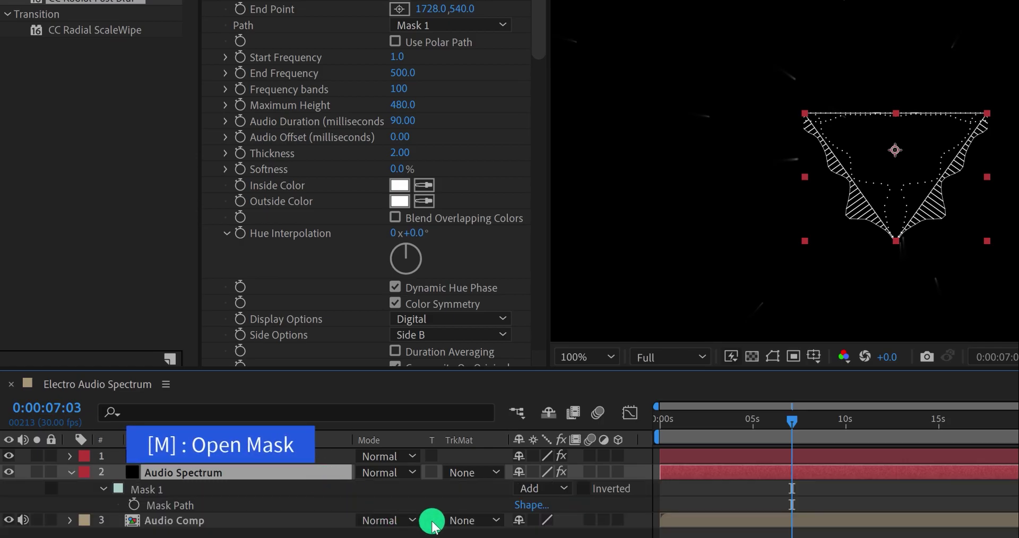
pyautogui.click(539, 488)
pyautogui.click(552, 505)
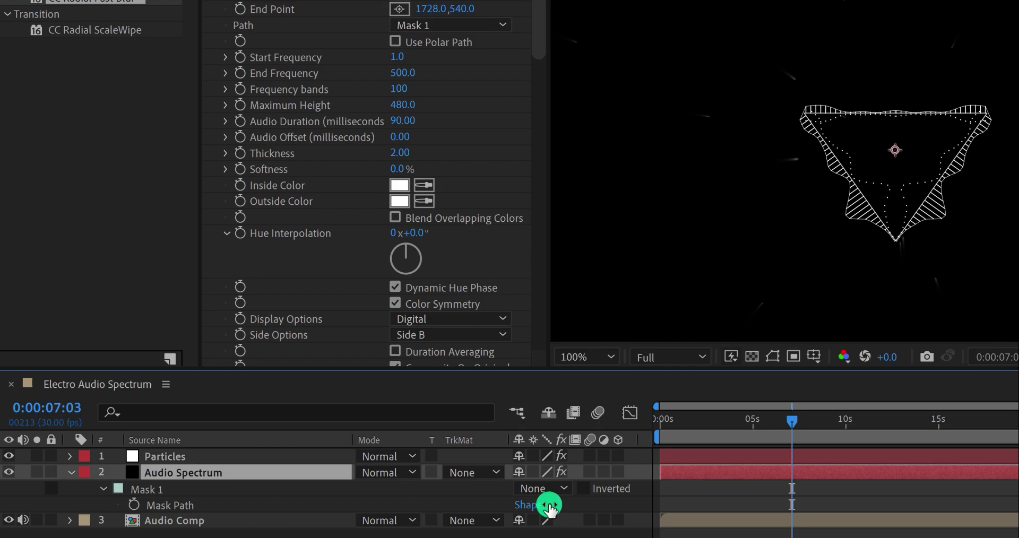
# Fit the composition in the viewer and collapse the Audio Spectrum effect settings
pyautogui.click(584, 357)
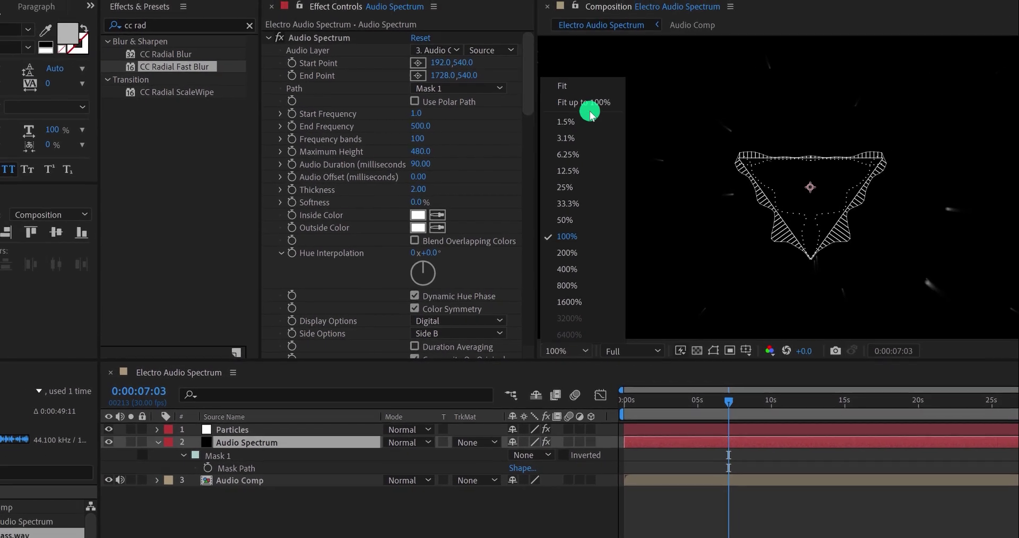
pyautogui.click(589, 103)
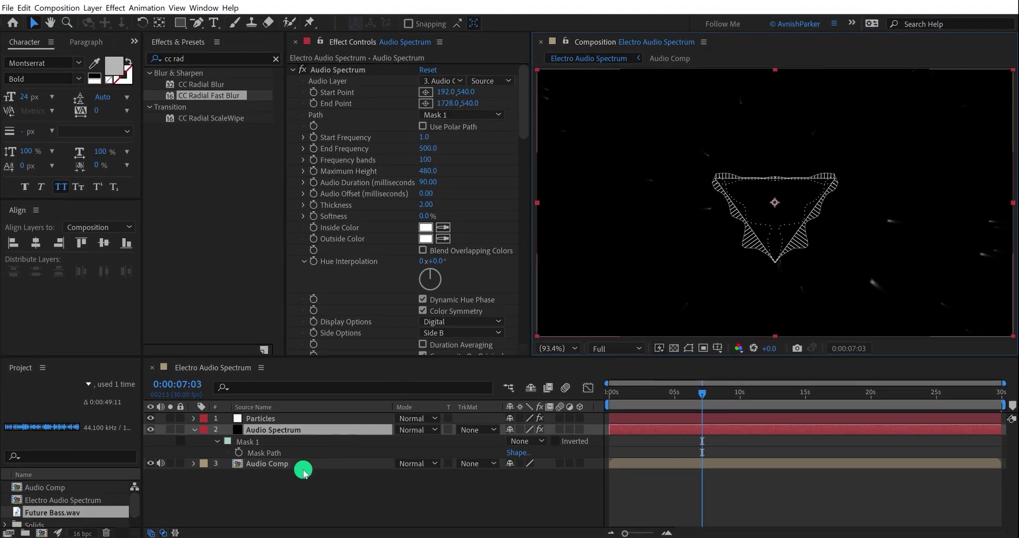
pyautogui.click(290, 74)
# Add a Glow effect to the Audio Spectrum layer with Threshold 2
pyautogui.click(292, 81)
pyautogui.click(292, 93)
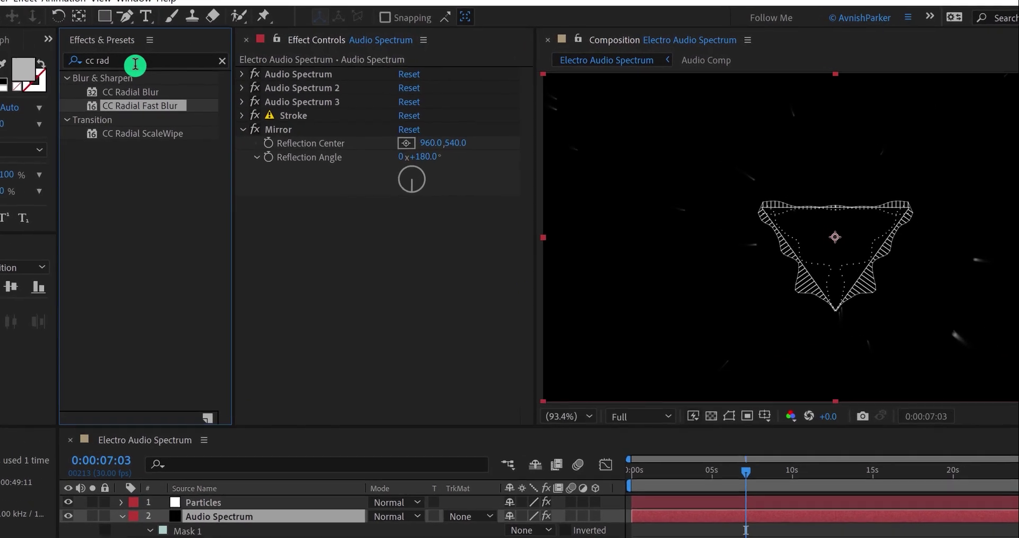
pyautogui.click(133, 61)
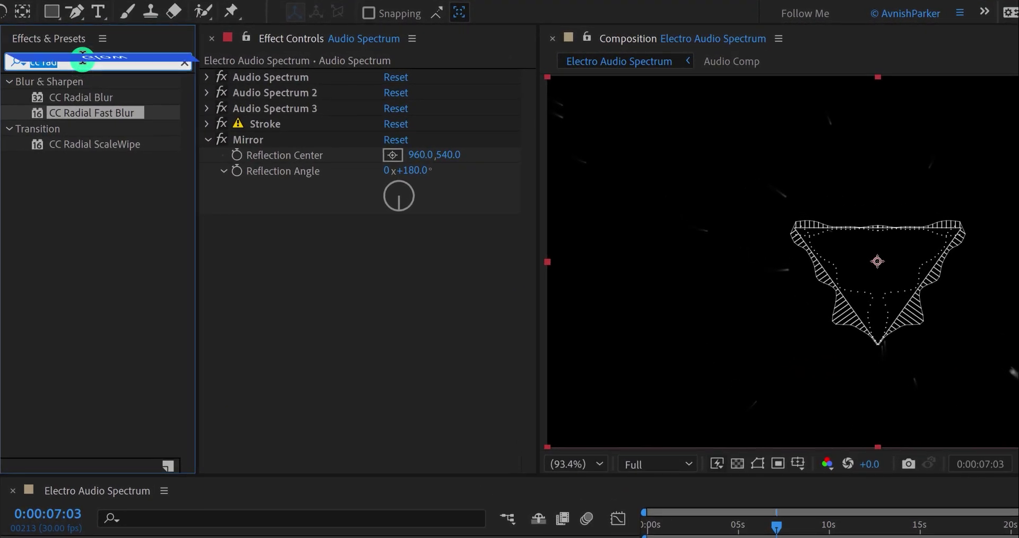
pyautogui.write('glow')
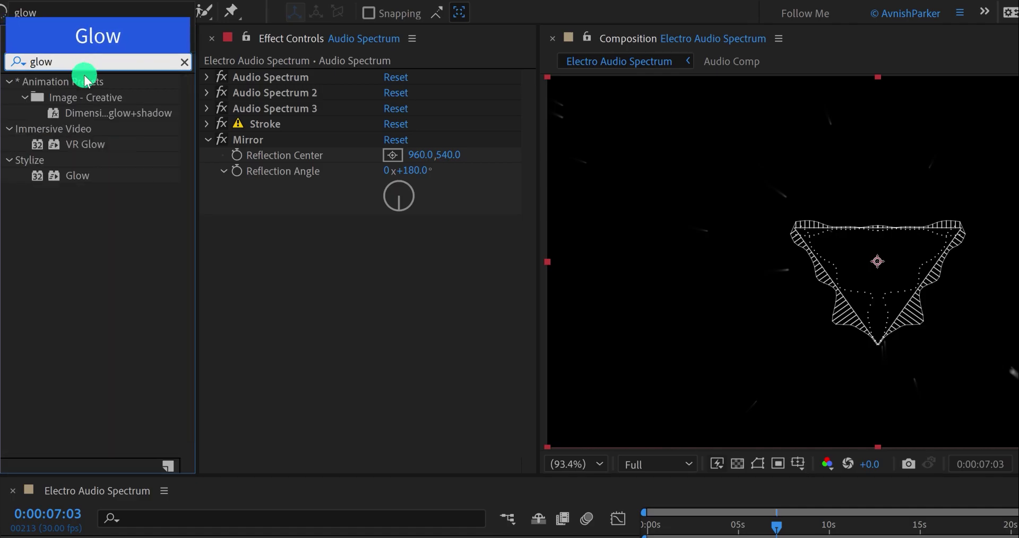
pyautogui.moveTo(79, 175); pyautogui.dragTo(304, 280)
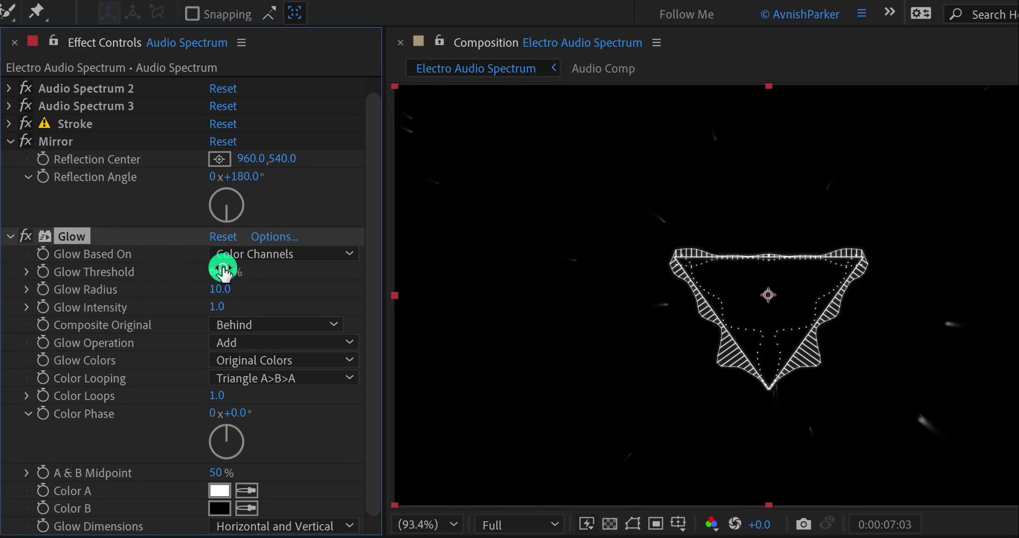
pyautogui.click(223, 272)
pyautogui.write('20.0')
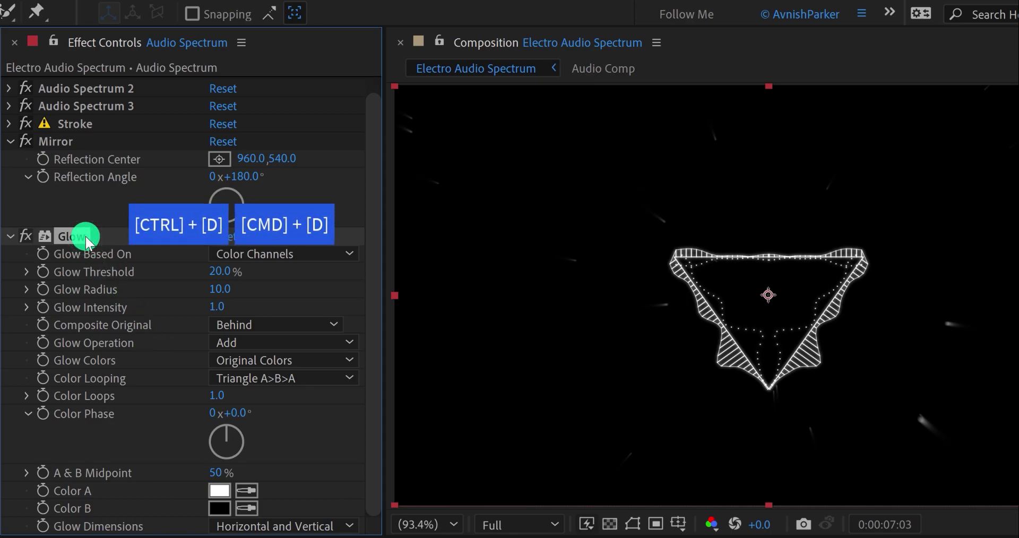
# Duplicate the Glow and give Glow 2 radius 100 and intensity 0.5
pyautogui.hotkey('ctrl', 'd')
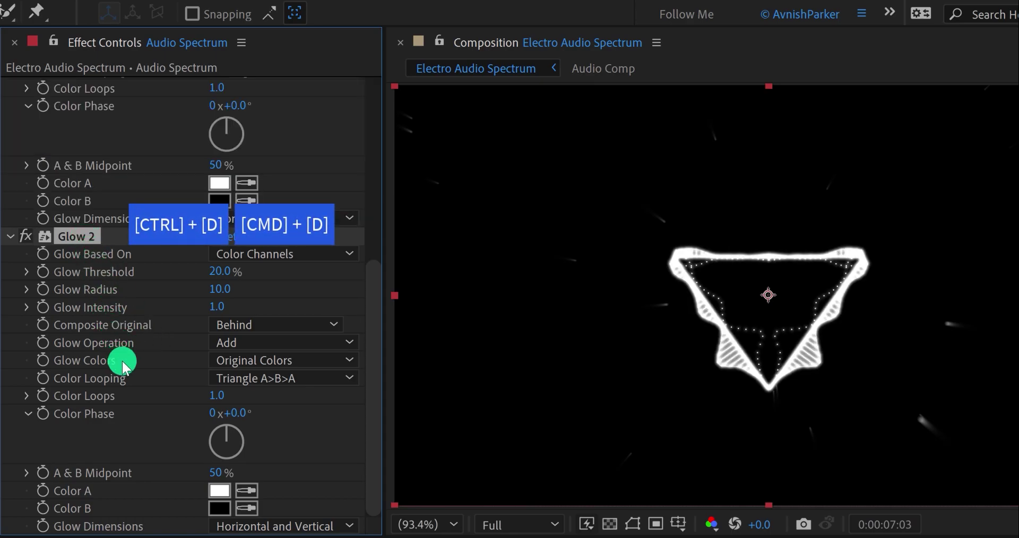
pyautogui.click(225, 287)
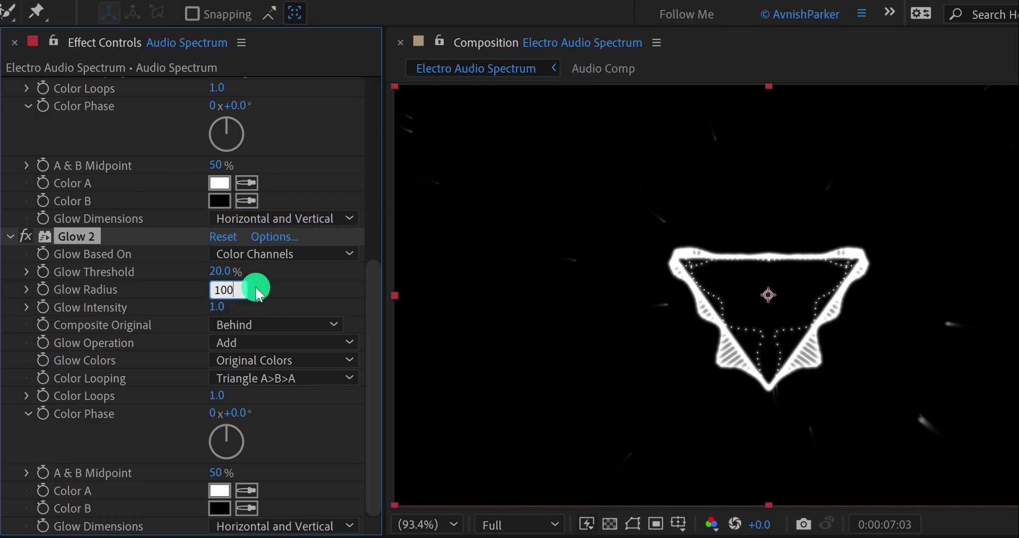
pyautogui.write('100')
pyautogui.press('Return')
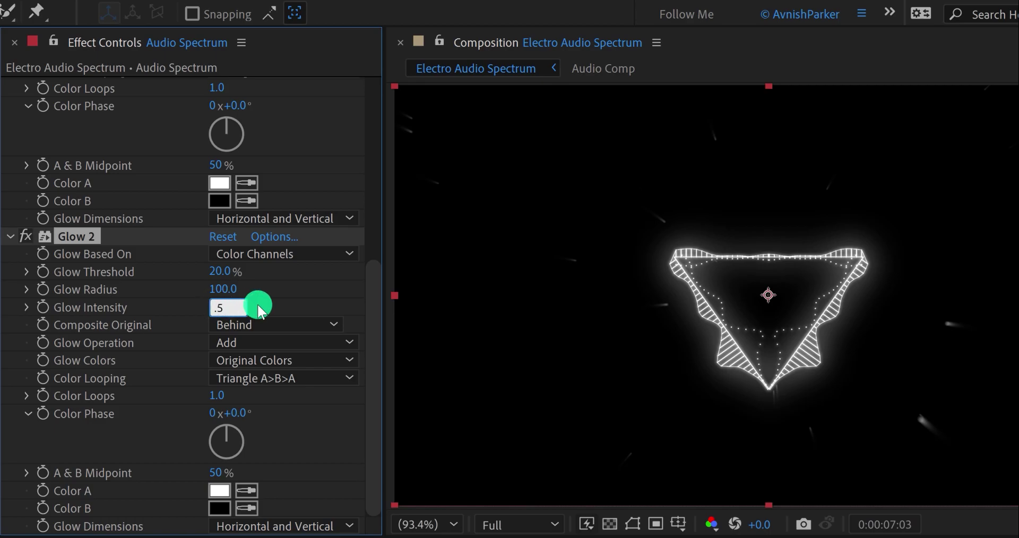
pyautogui.write('.5')
pyautogui.press('Return')
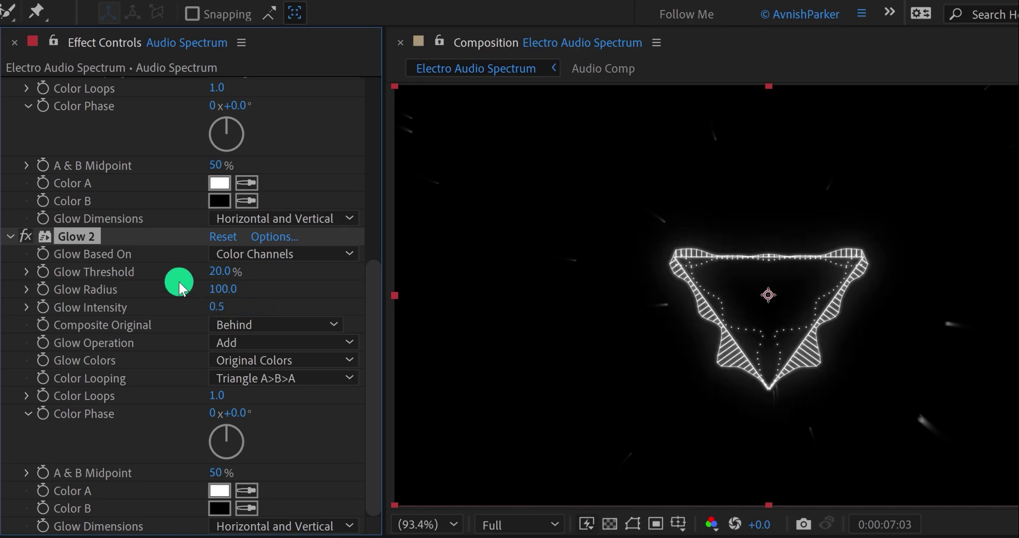
# Duplicate Glow 2 and set Glow 3's radius to 300
pyautogui.hotkey('ctrl', 'd')
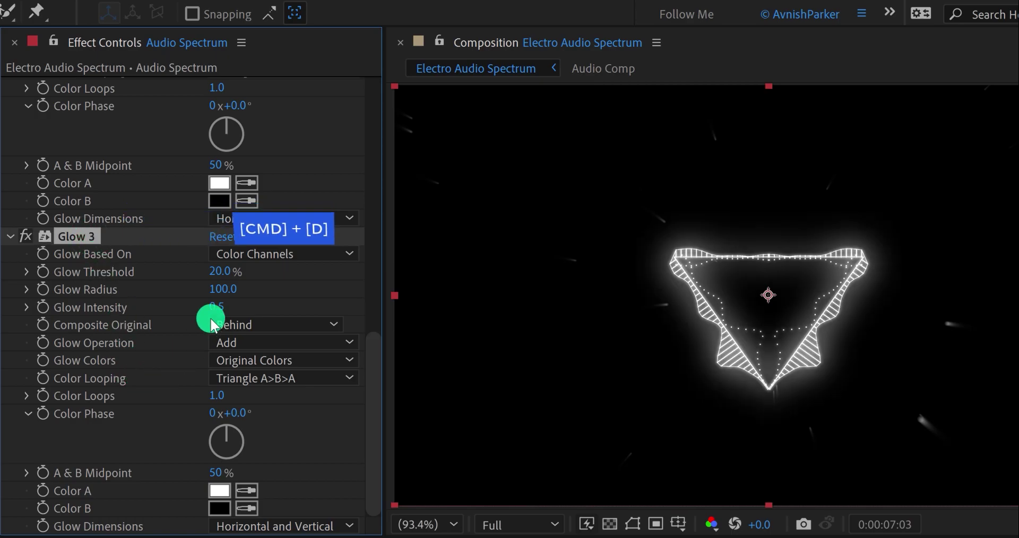
pyautogui.moveTo(239, 289); pyautogui.dragTo(377, 285)
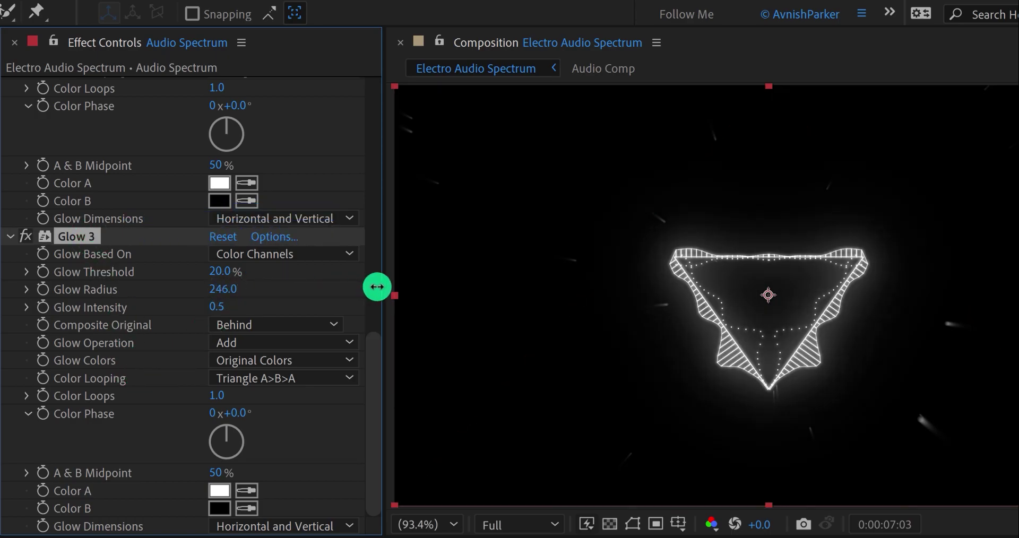
pyautogui.click(219, 290)
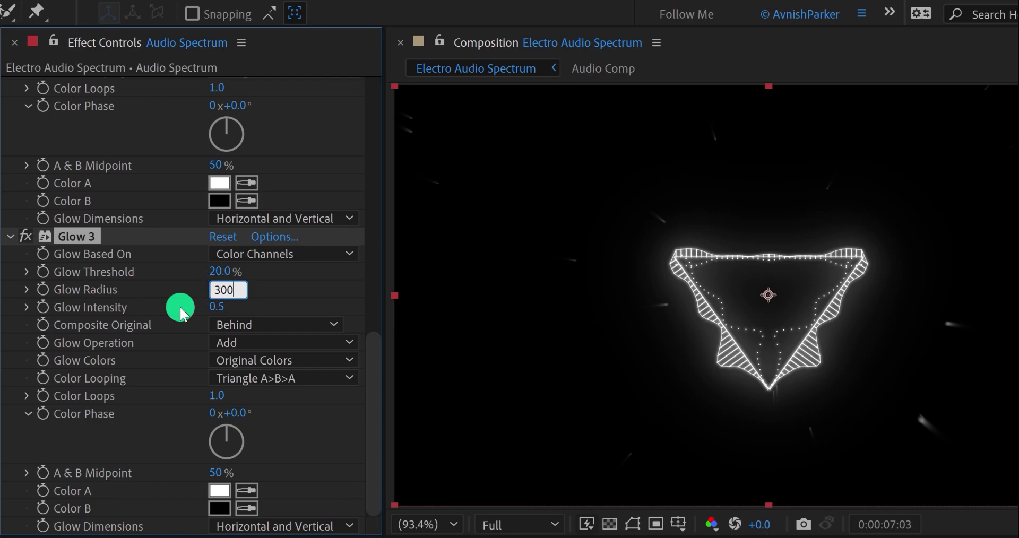
pyautogui.press('Return')
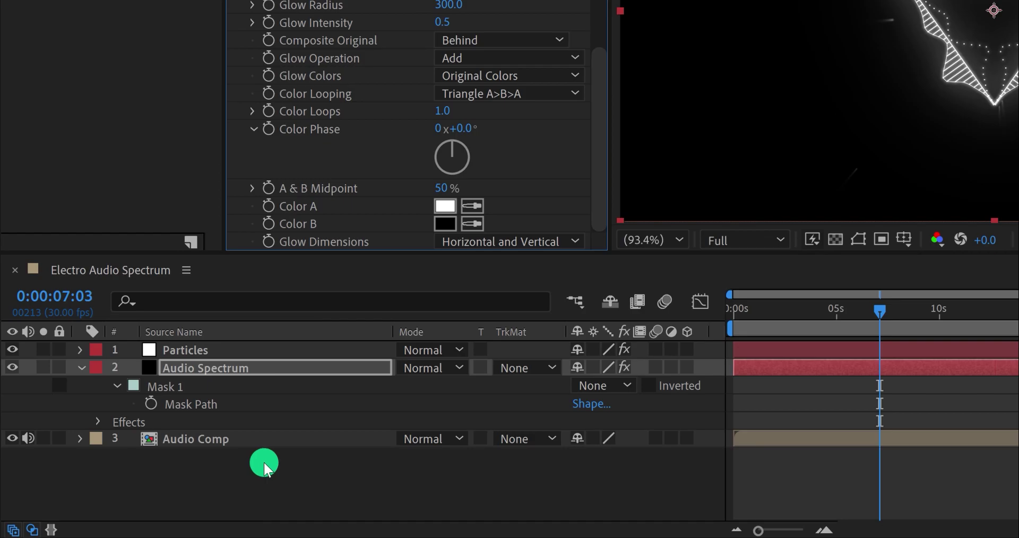
# Create a new adjustment layer named Color and move it to the top of the stack
pyautogui.rightClick(262, 465)
pyautogui.moveTo(354, 273)
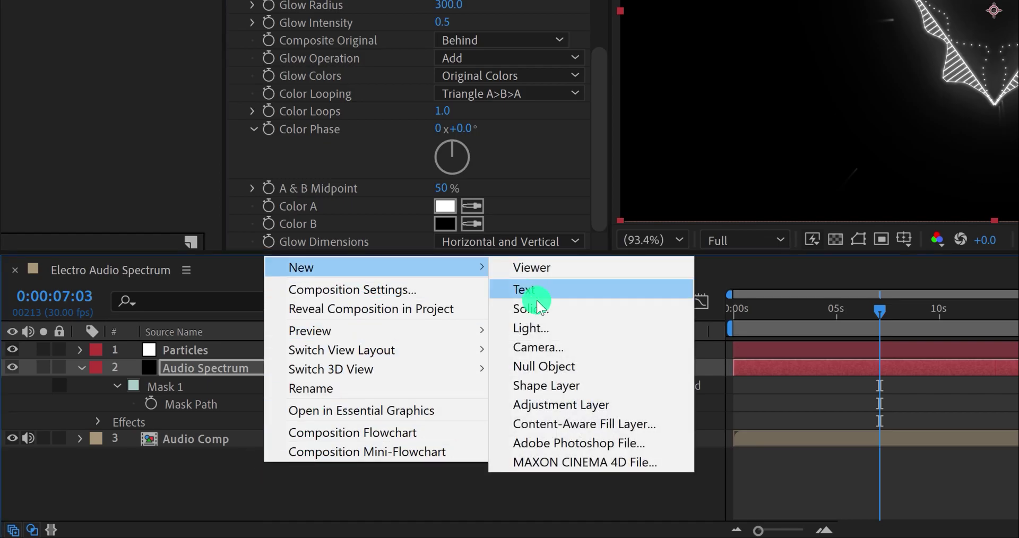
pyautogui.click(609, 407)
pyautogui.press('Return')
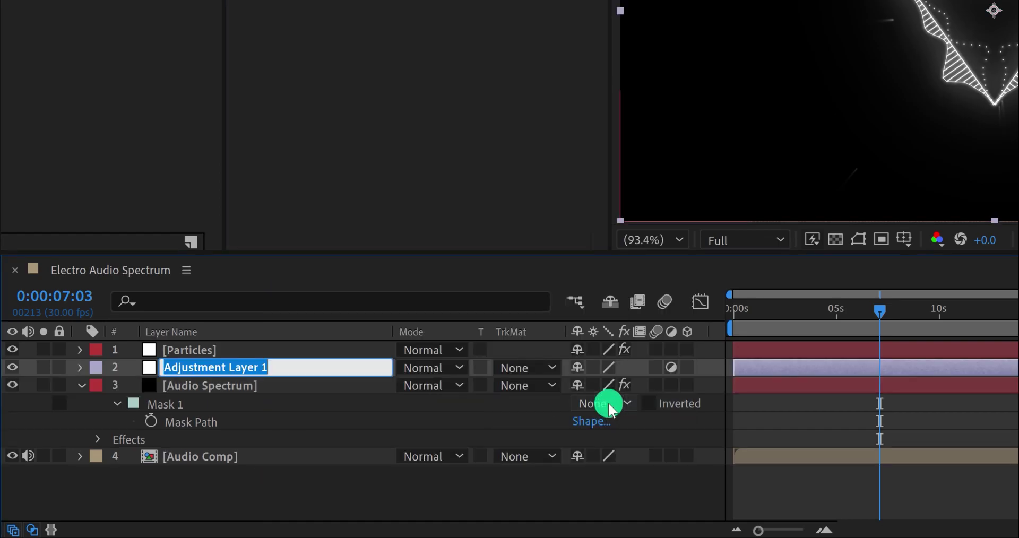
pyautogui.write('Color')
pyautogui.press('Return')
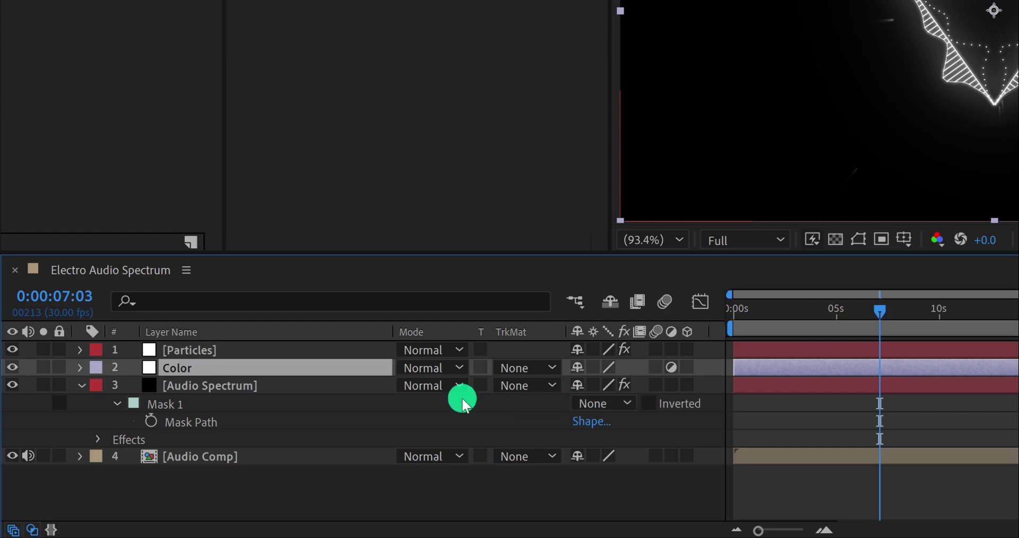
pyautogui.moveTo(222, 358)
pyautogui.mouseDown()
pyautogui.moveTo(216, 346)
pyautogui.moveTo(221, 353)
pyautogui.mouseUp()
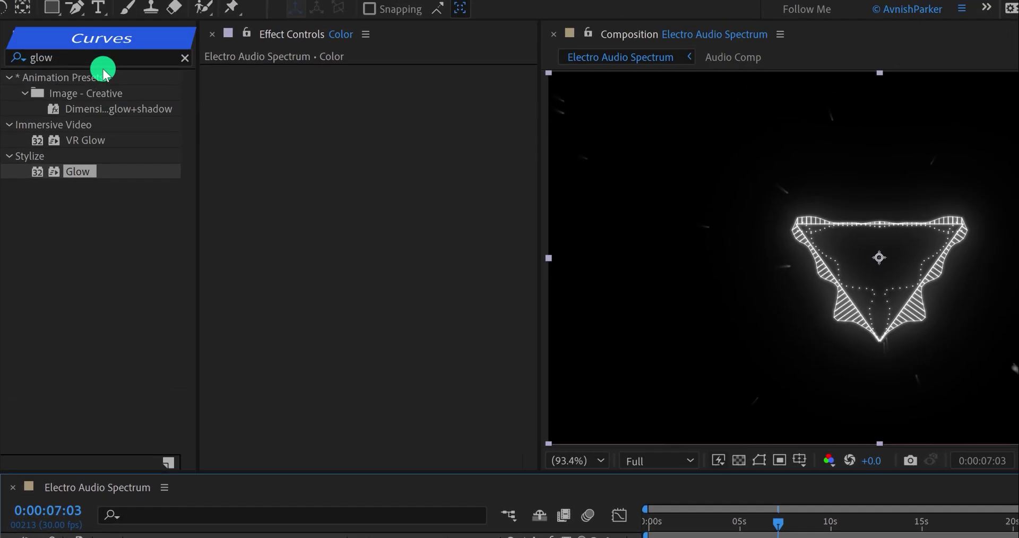
# Apply Curves to the Color layer and bow the Red channel upward
pyautogui.click(99, 58)
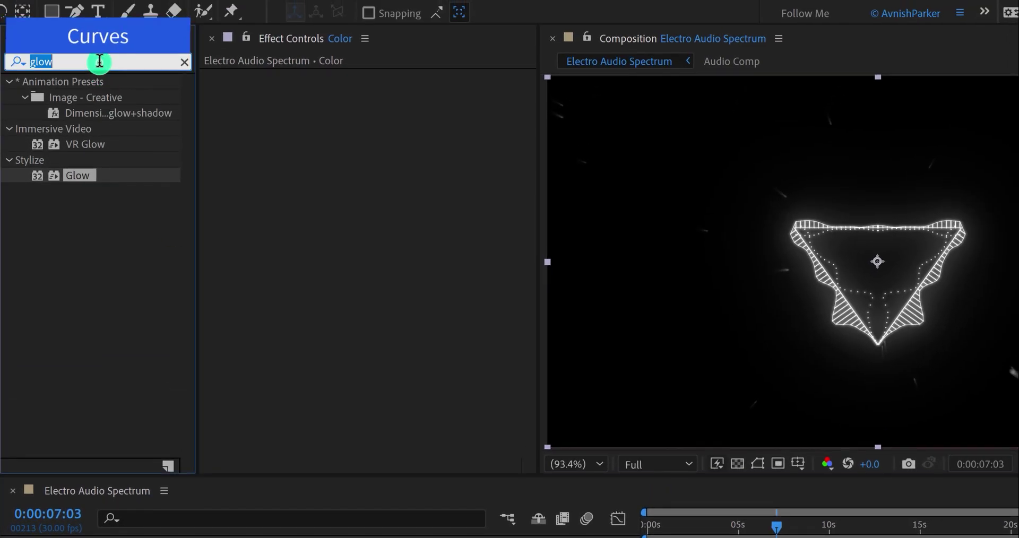
pyautogui.write('curves')
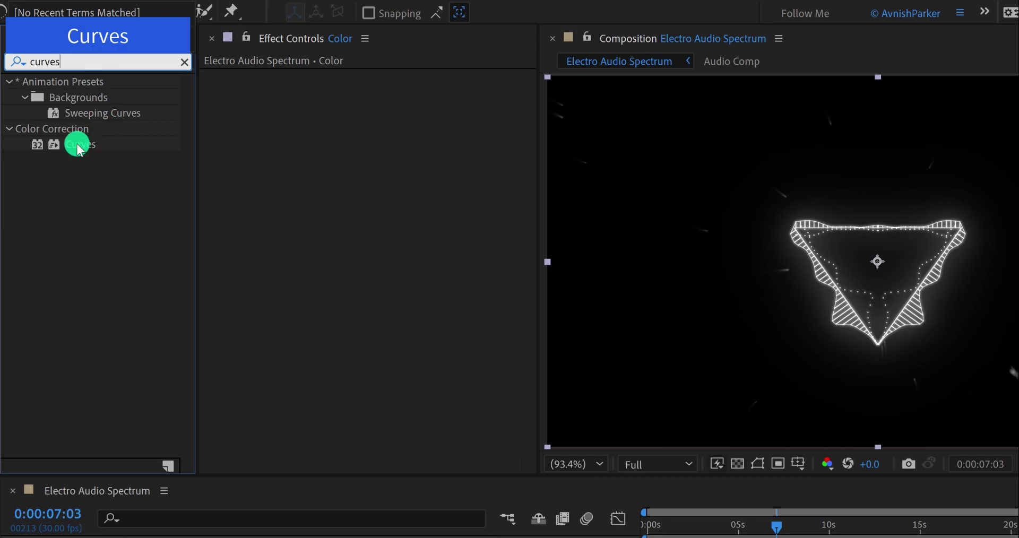
pyautogui.moveTo(78, 148); pyautogui.dragTo(271, 162)
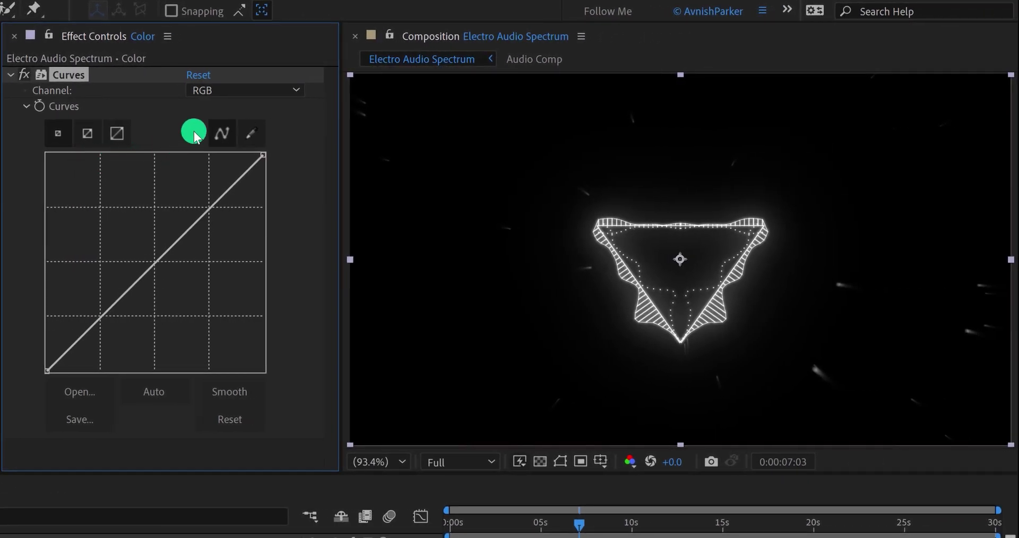
pyautogui.click(221, 91)
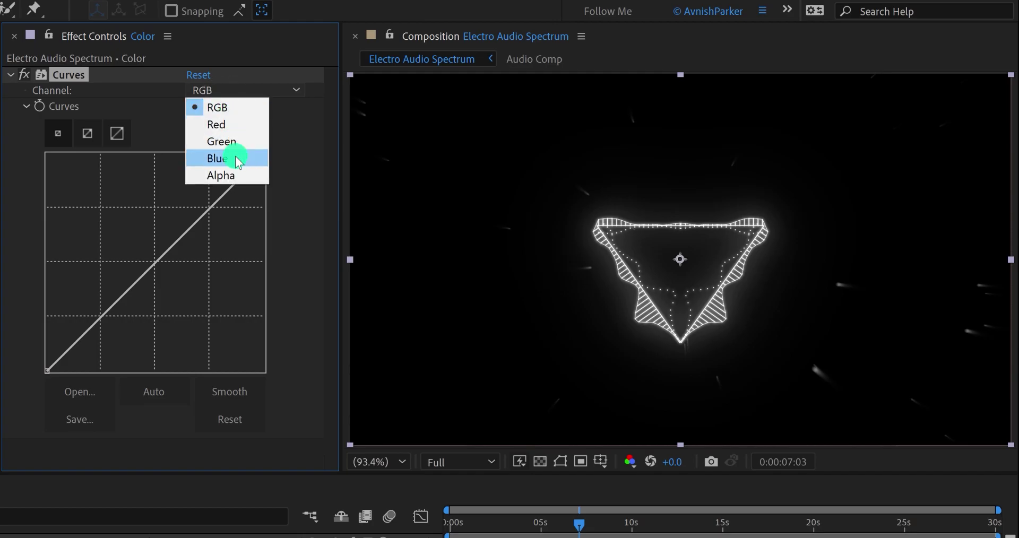
pyautogui.click(233, 126)
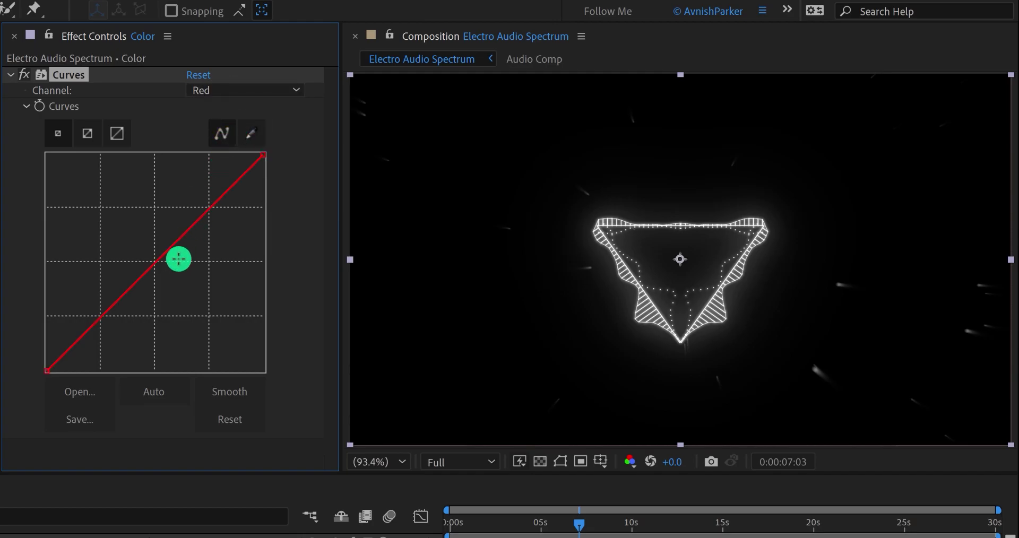
pyautogui.moveTo(158, 259); pyautogui.dragTo(131, 223)
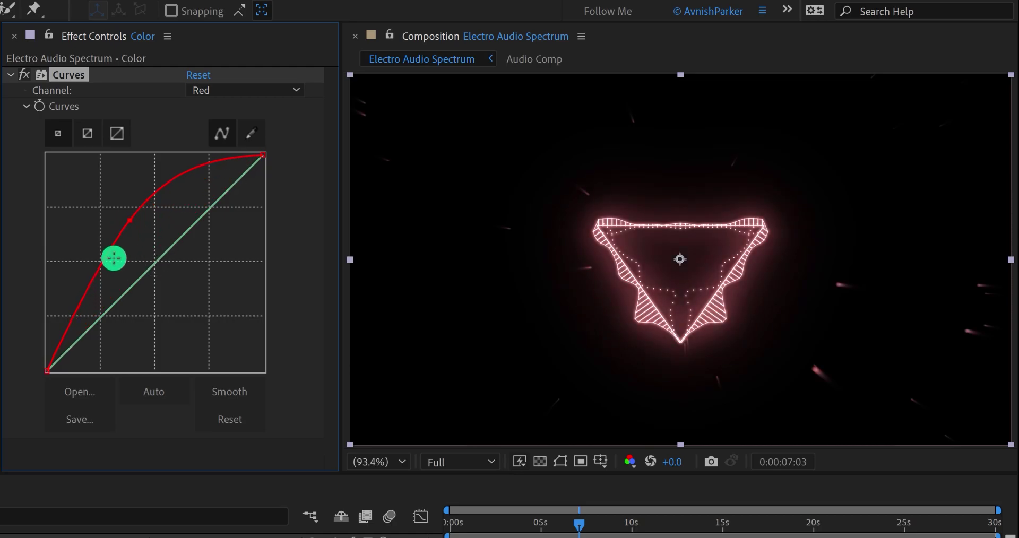
pyautogui.moveTo(98, 272); pyautogui.dragTo(101, 284)
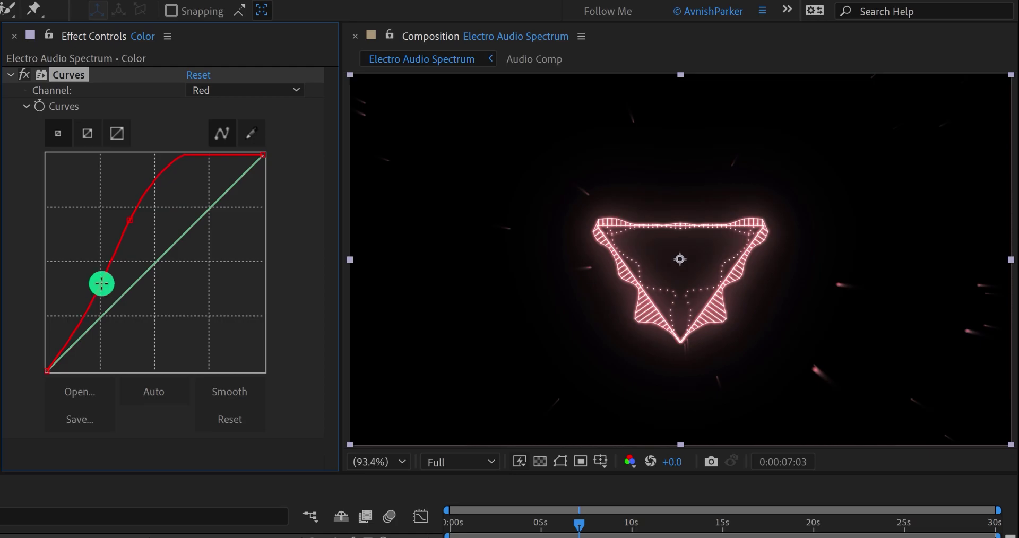
# Pull the Curves Green channel down to remove green
pyautogui.click(200, 91)
pyautogui.click(220, 141)
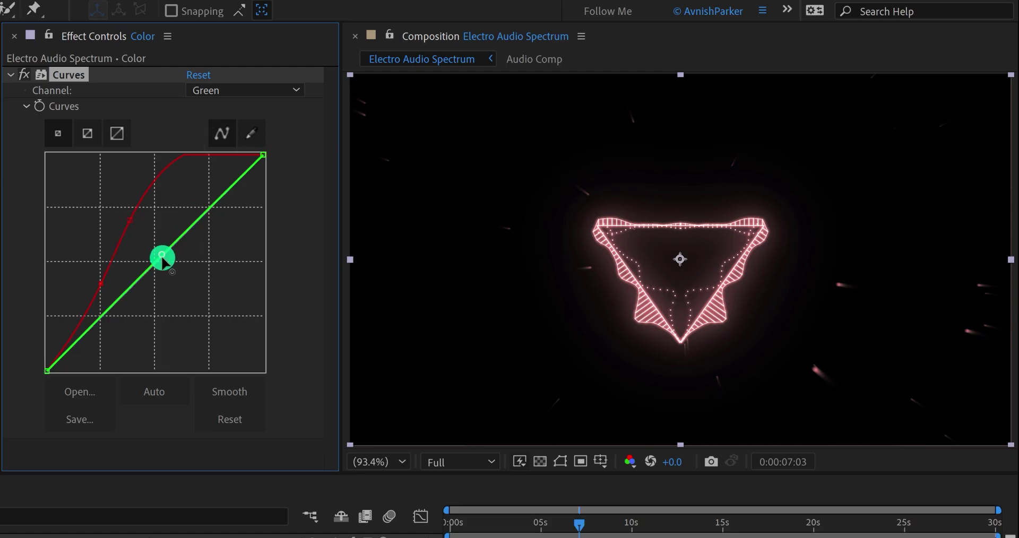
pyautogui.moveTo(164, 261); pyautogui.dragTo(193, 283)
pyautogui.moveTo(154, 317); pyautogui.dragTo(157, 325)
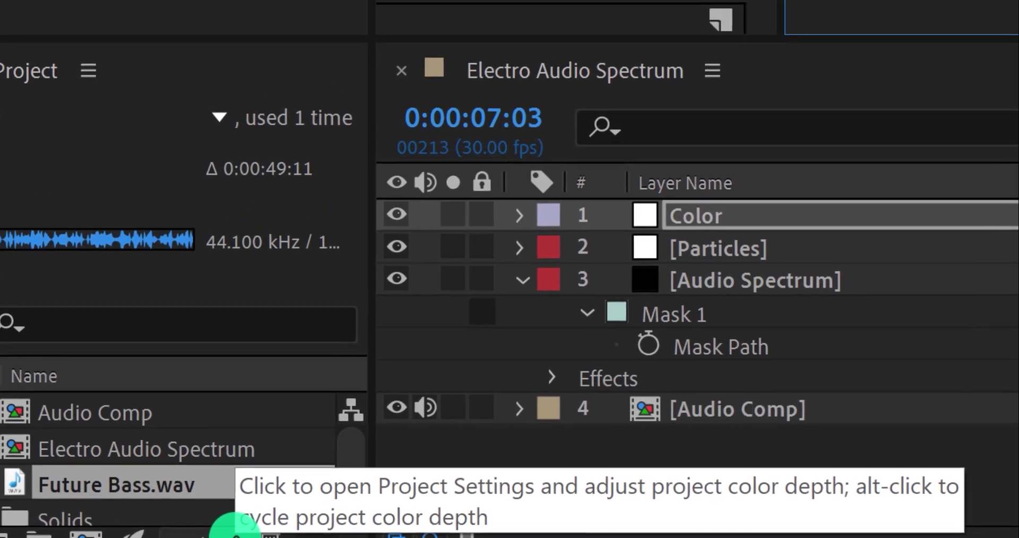
pyautogui.click(284, 523)
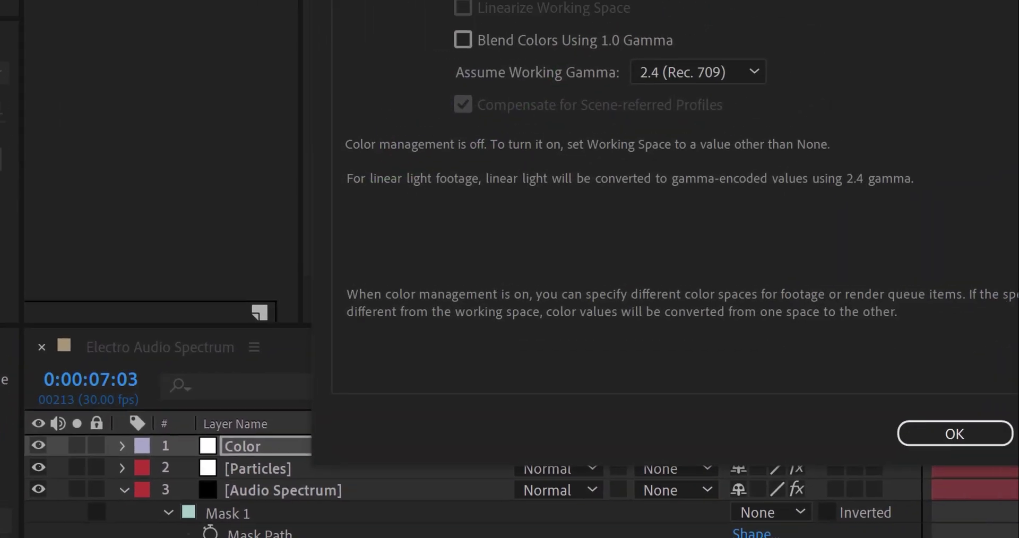
pyautogui.click(348, 79)
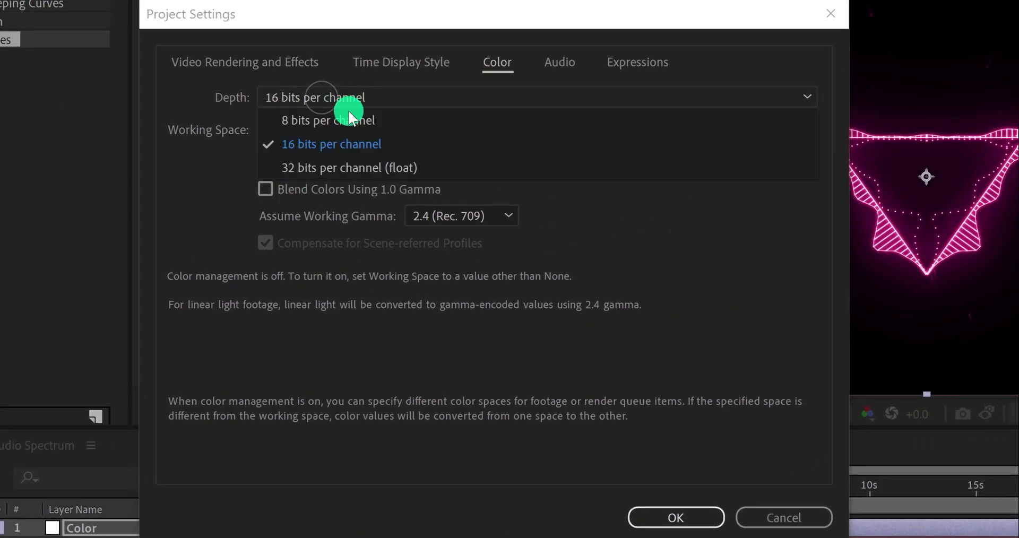
pyautogui.click(373, 142)
pyautogui.click(676, 518)
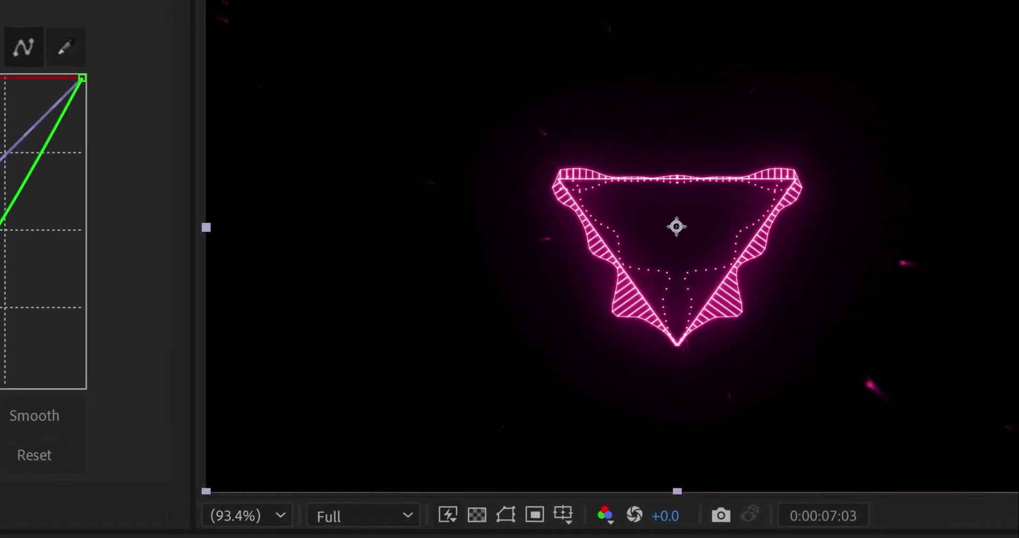